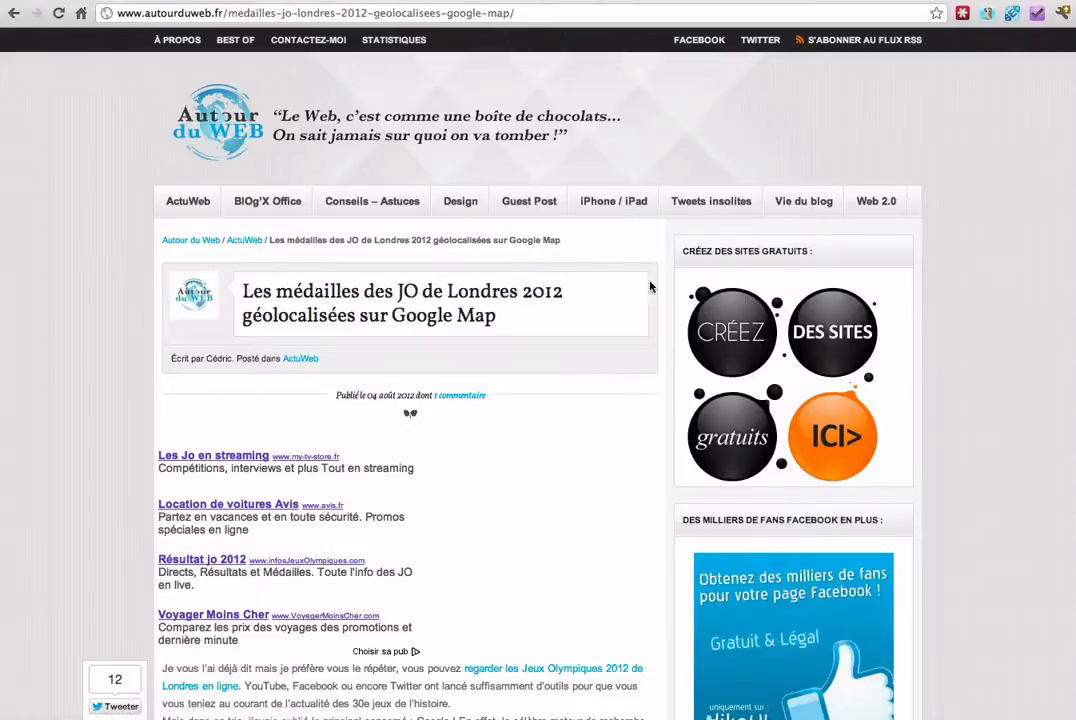
- View the enlarged London 2012 Olympics screenshot in the article's lightbox and close the overlay
scroll(624, 381, down, 10)
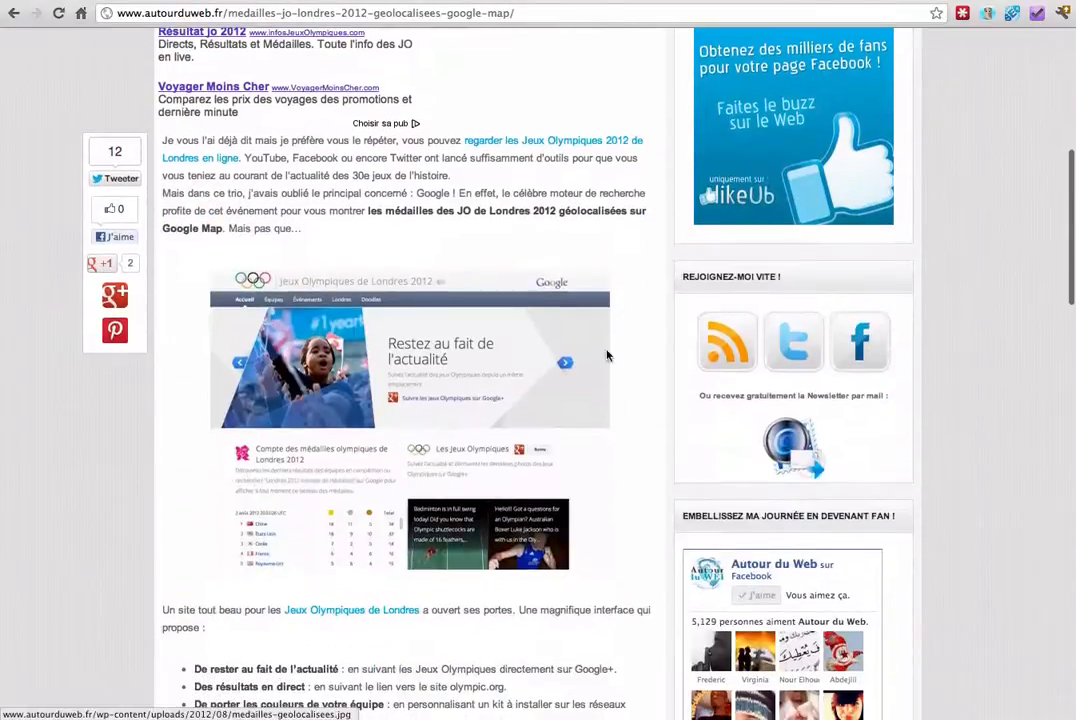
click(494, 370)
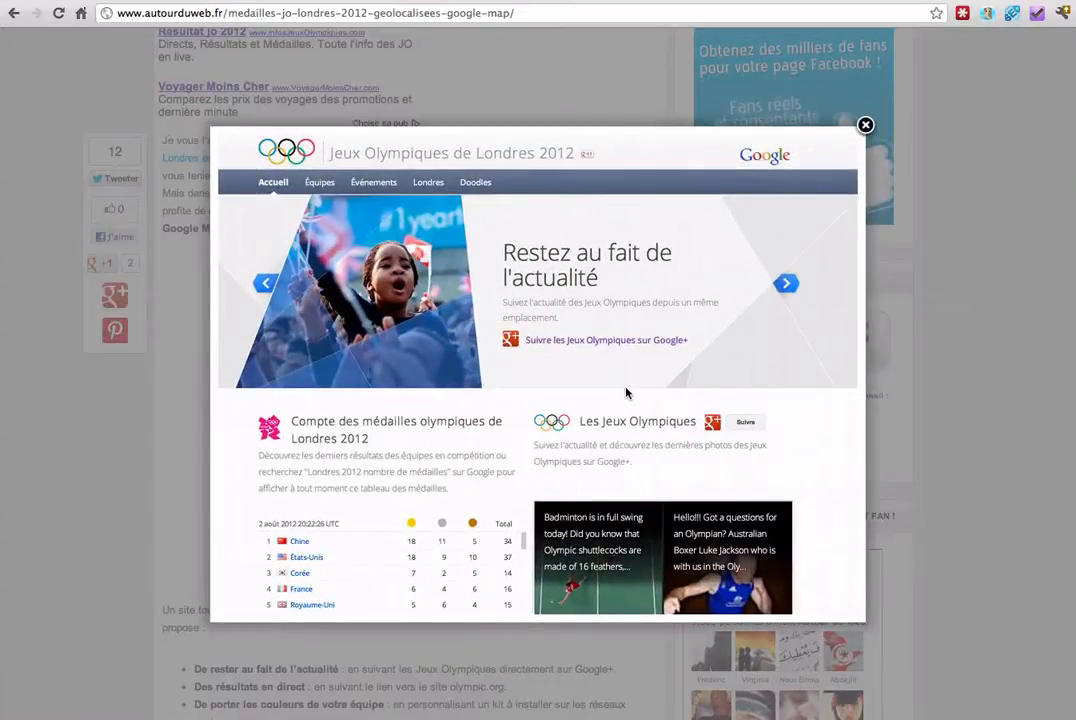
click(865, 126)
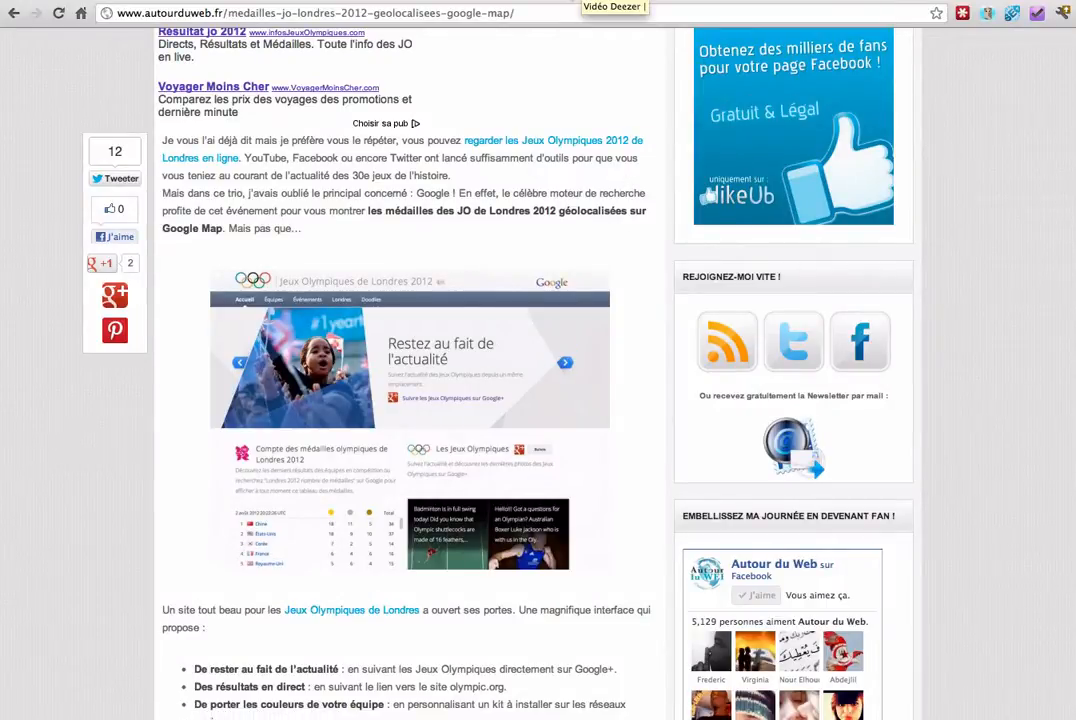
- Switch to the Vidéo Deezer post on the WordPress site and briefly play, then pause, its embedded video
click(573, 0)
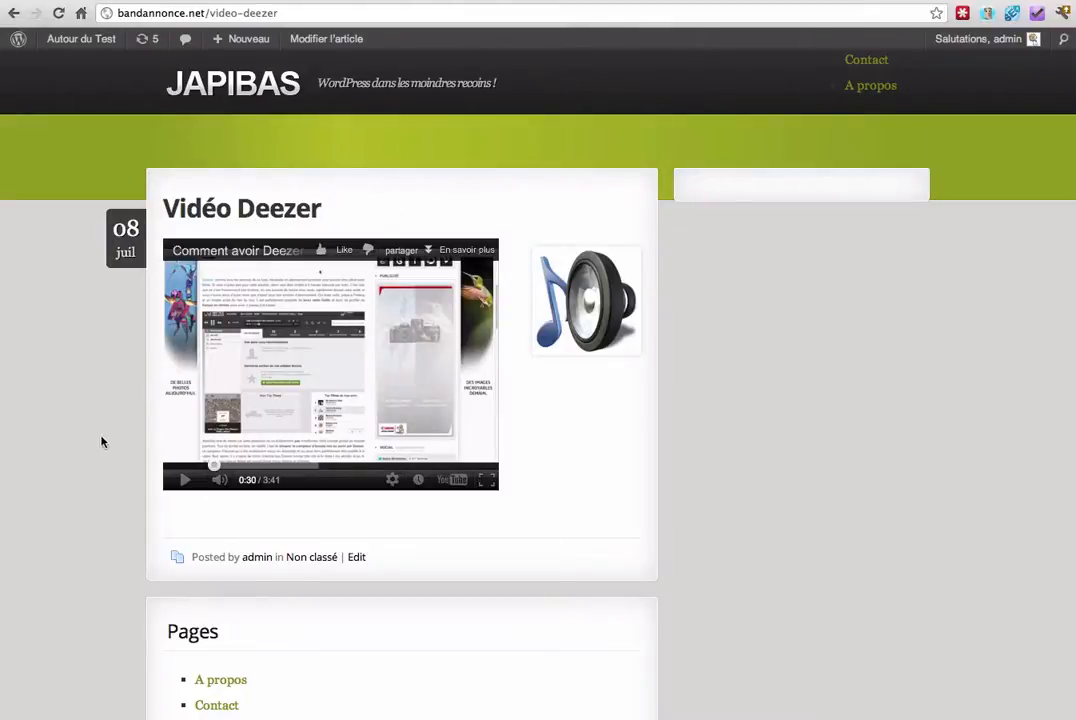
click(184, 480)
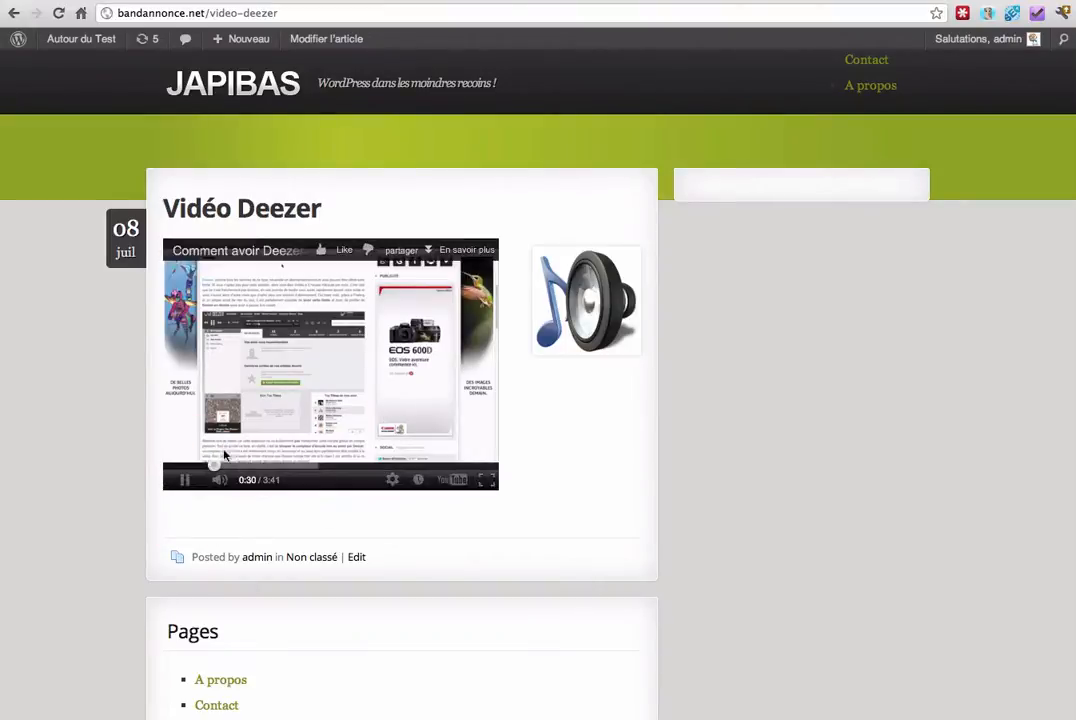
click(184, 480)
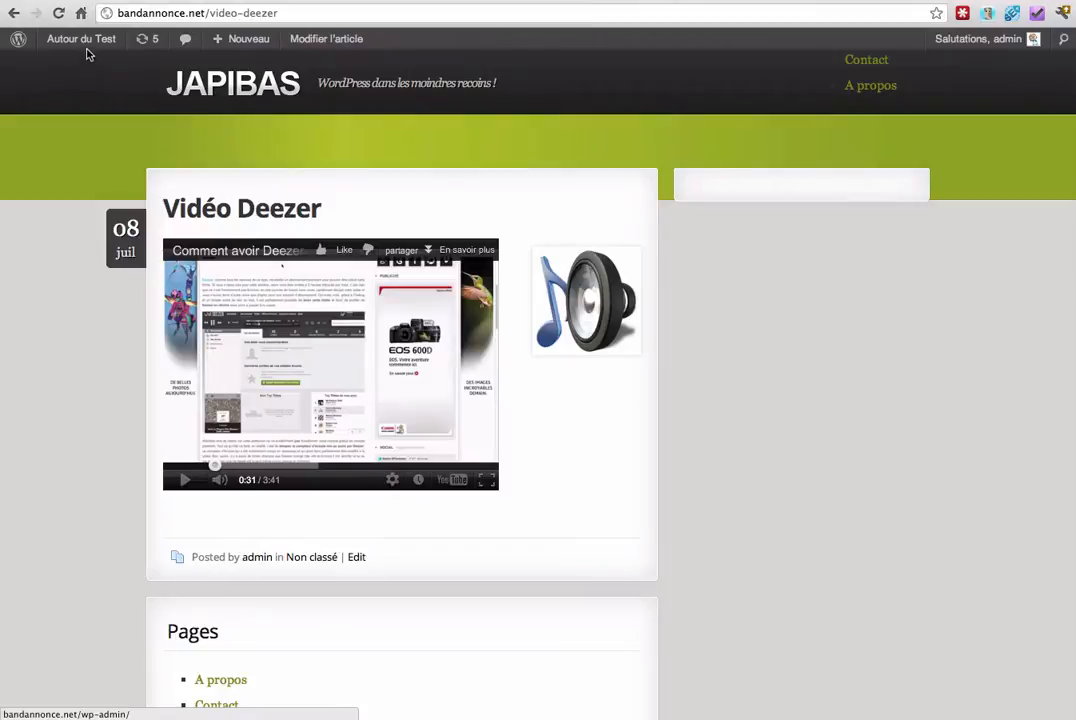
- From the site's WordPress dashboard, search the installable plugins for "WP Video Lightbox"
mouse_move(83, 47)
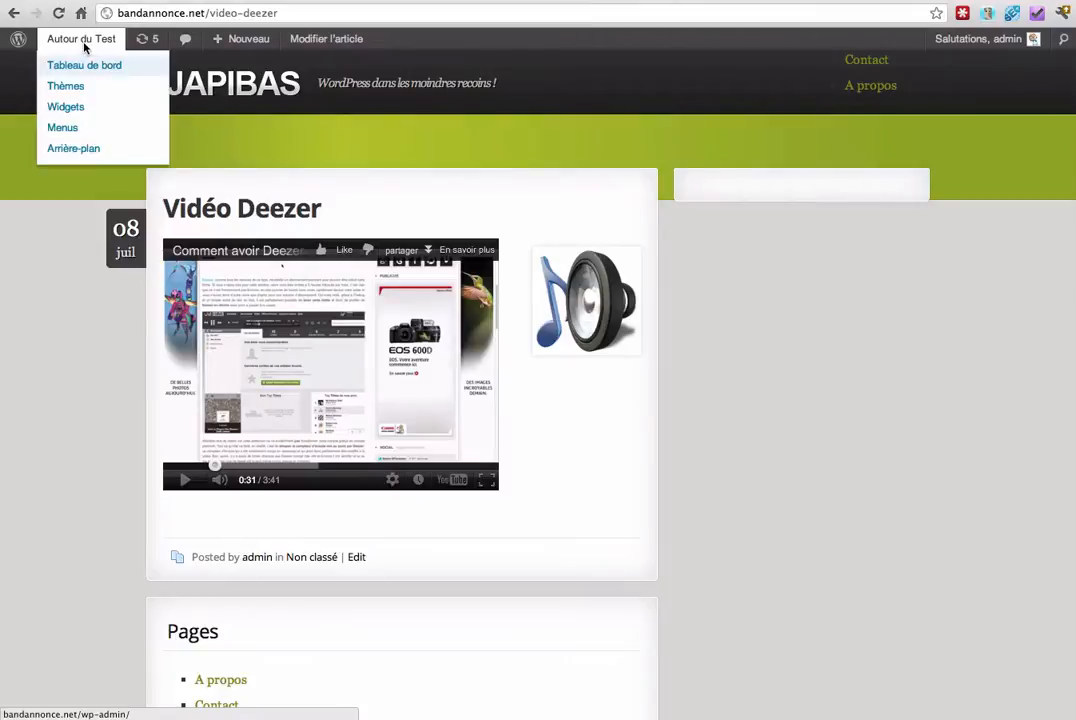
click(72, 68)
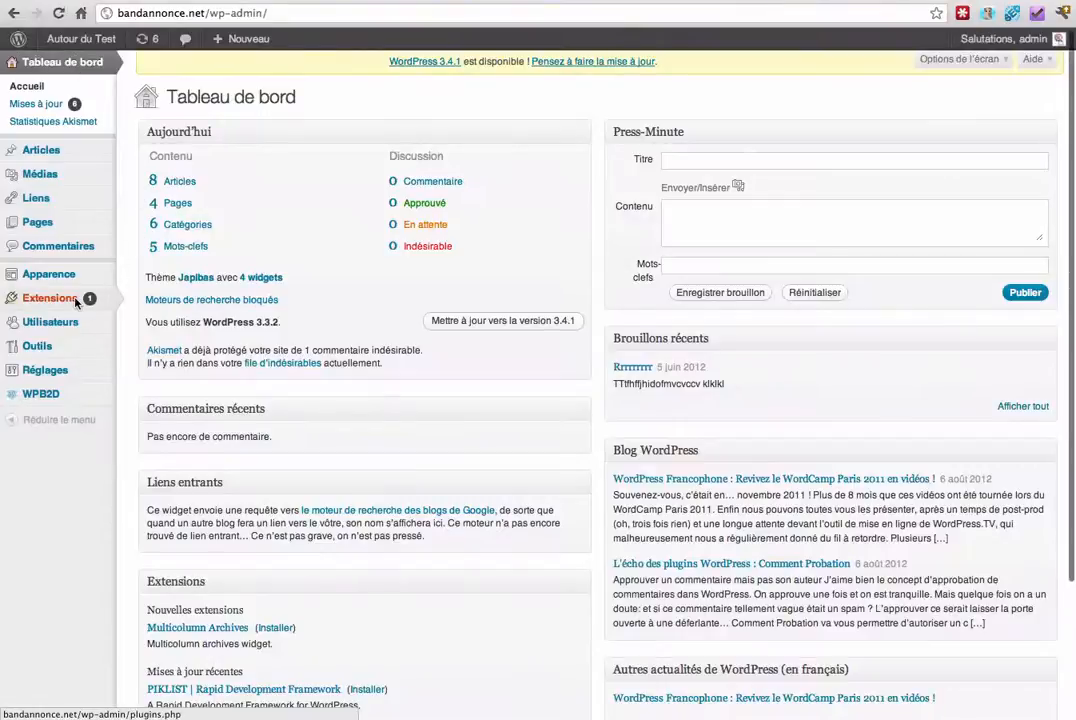
mouse_move(108, 298)
click(147, 316)
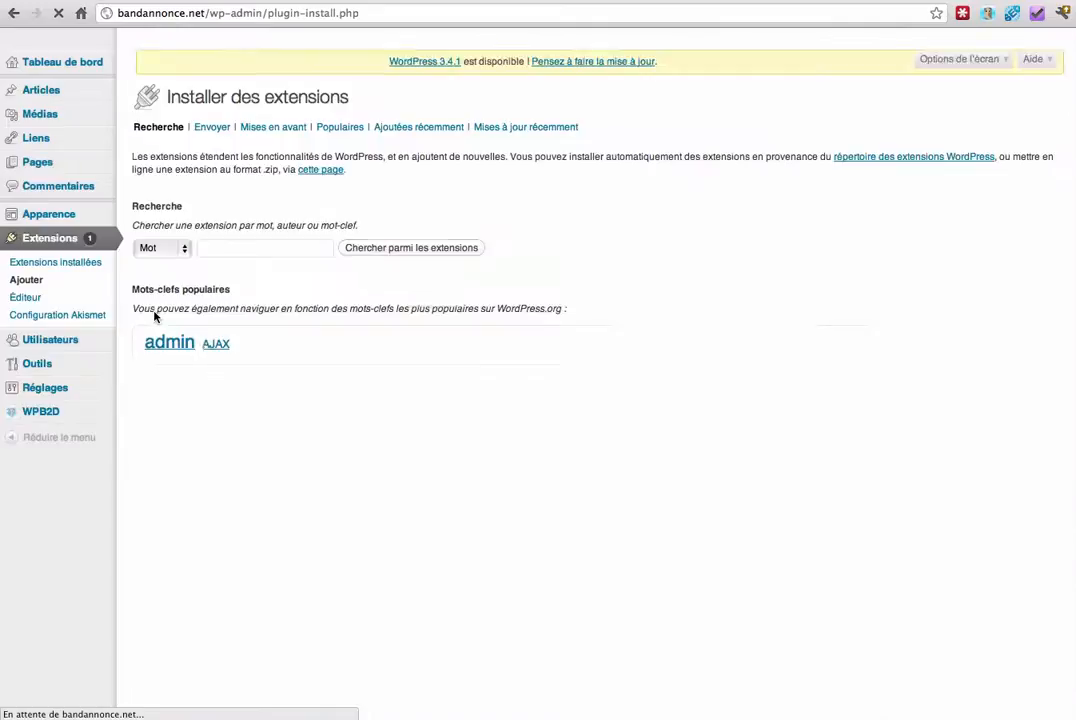
click(240, 250)
text(WP Video Lightbox)
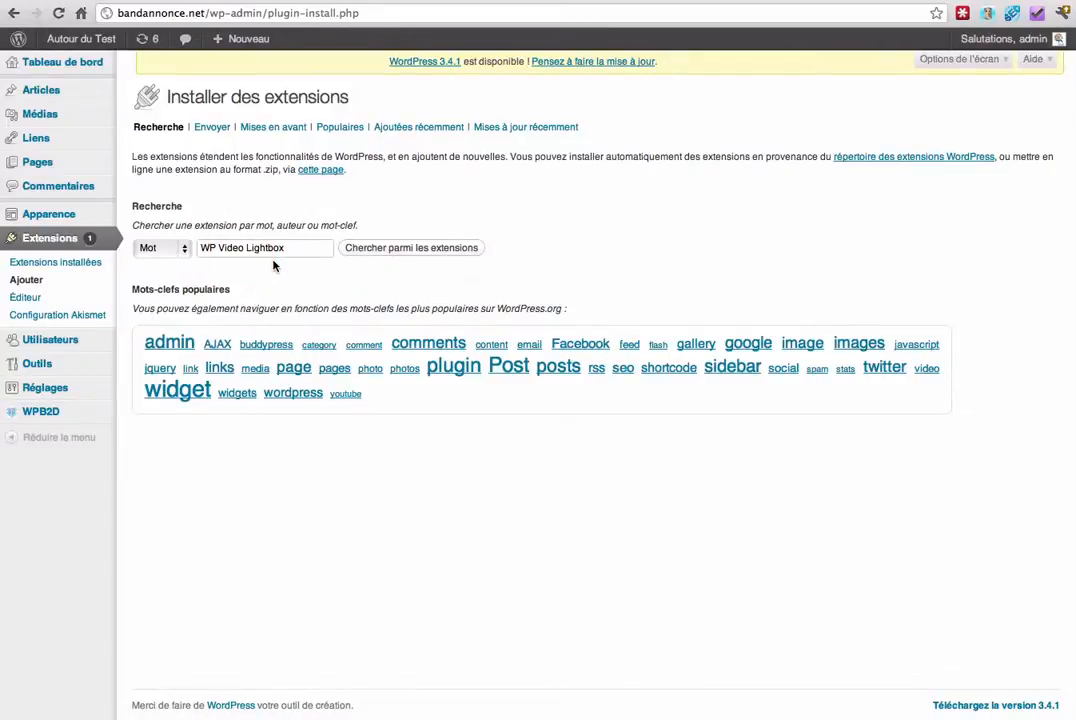
click(380, 248)
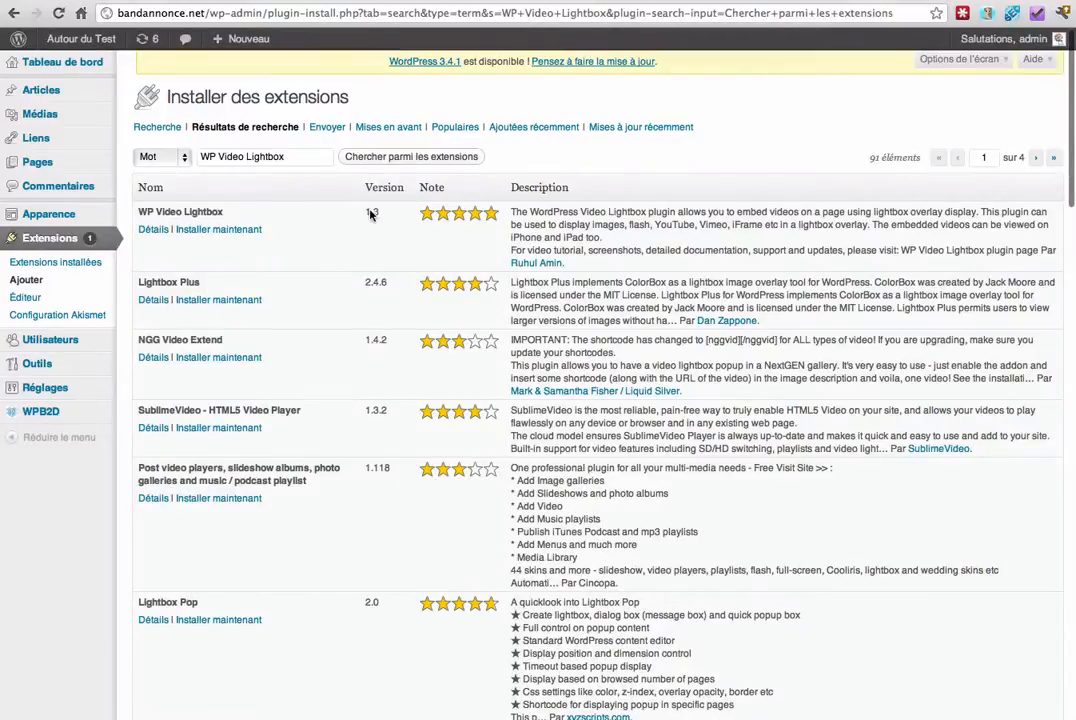
- Install the WP Video Lightbox plugin and activate it
click(218, 229)
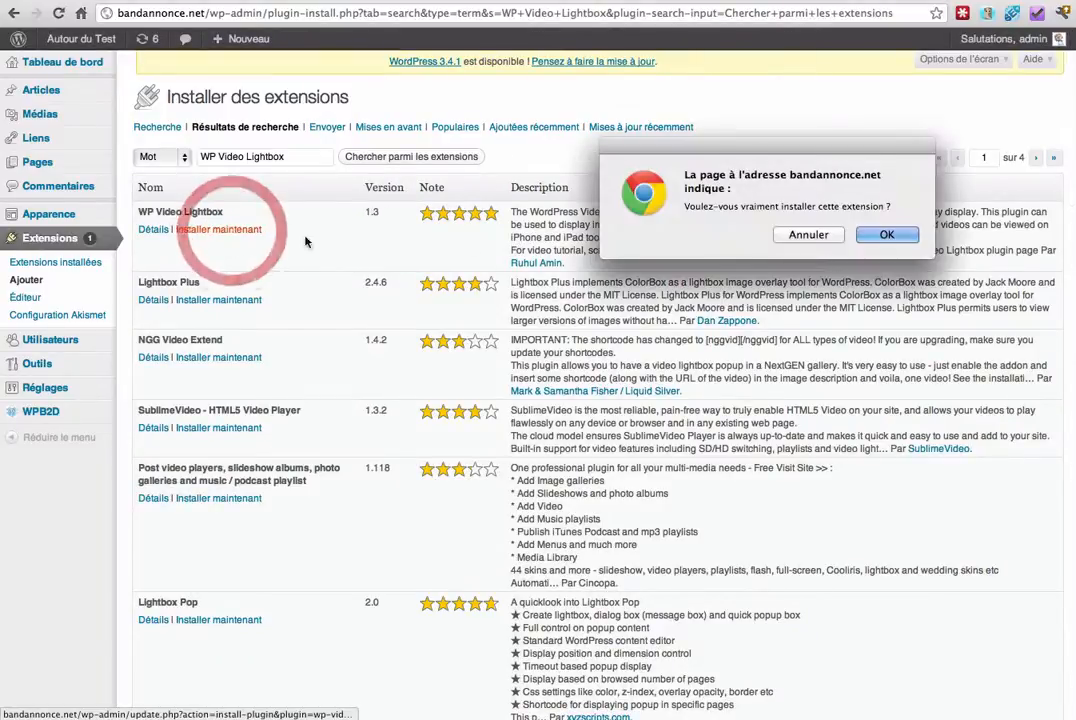
click(874, 237)
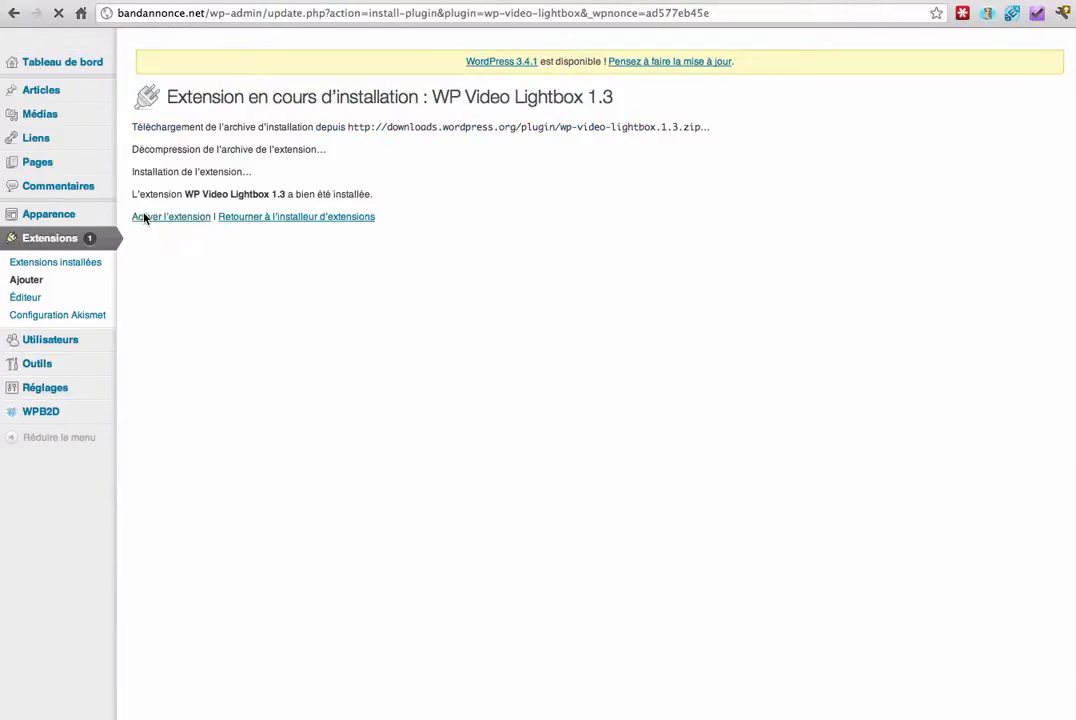
click(166, 218)
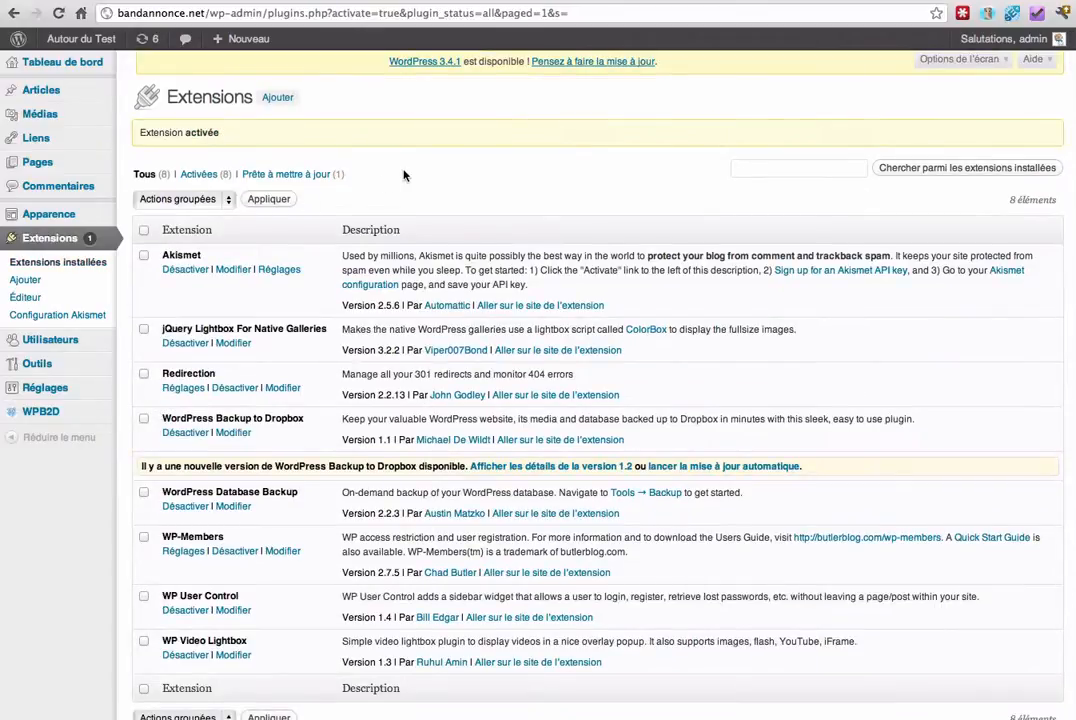
- Open the "Vidéo Deezer" post for editing from the list of all posts
mouse_move(77, 89)
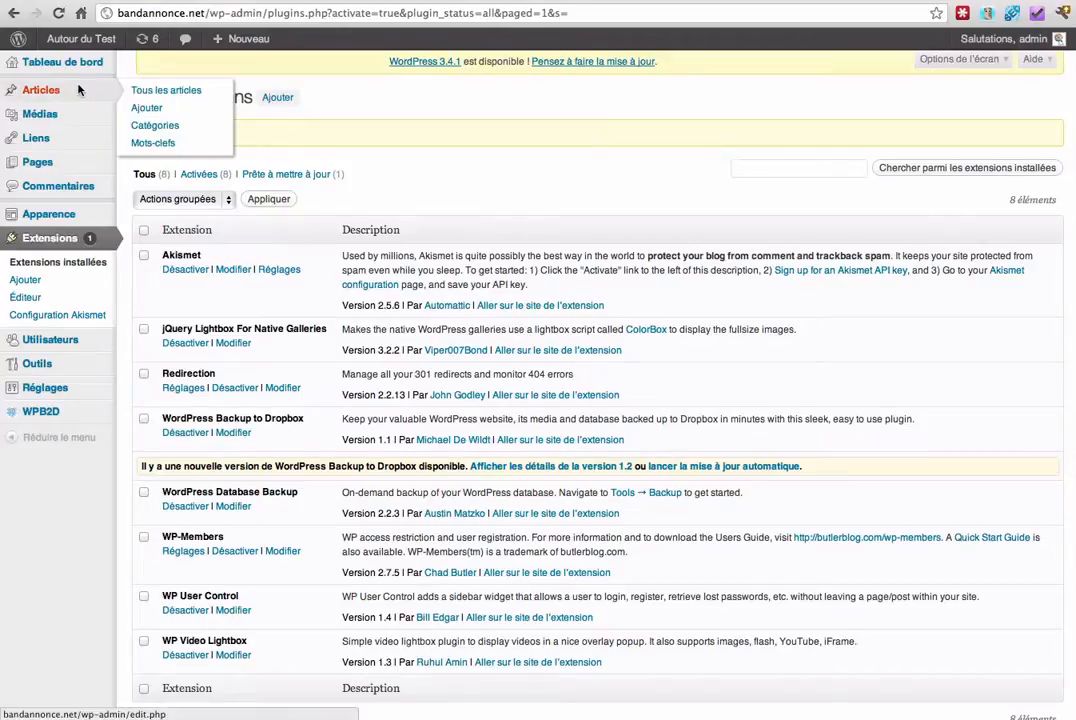
click(150, 90)
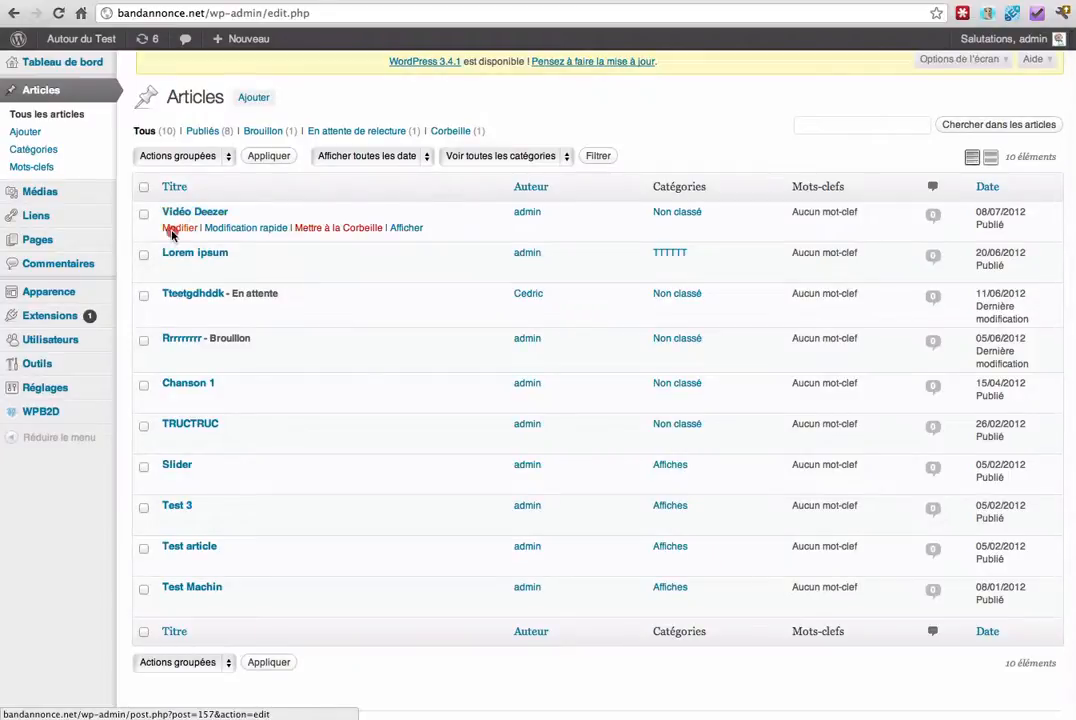
click(172, 233)
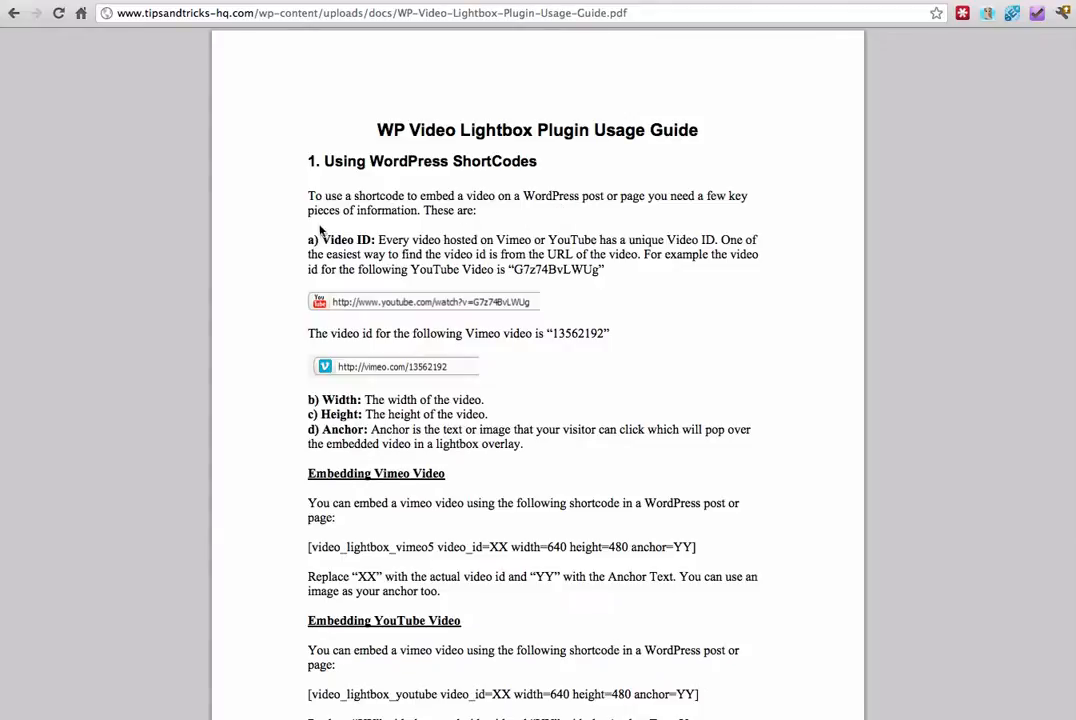
- Read through the WP Video Lightbox usage guide for its shortcode and HTML embedding methods
scroll(272, 196, down, 1)
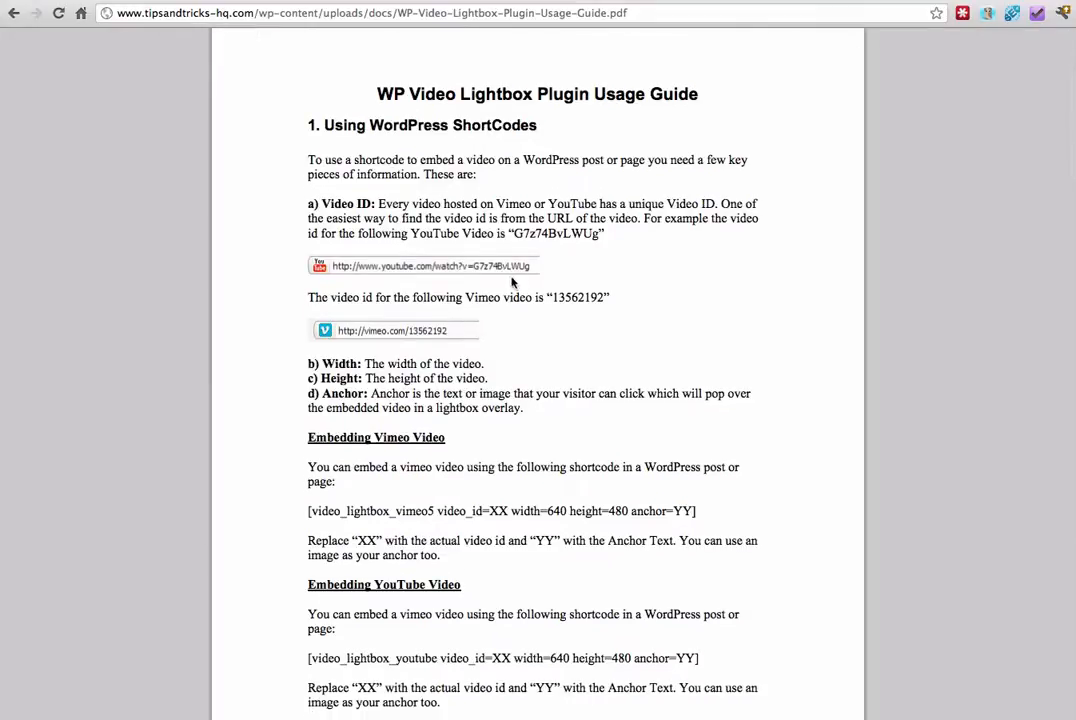
scroll(323, 379, down, 10)
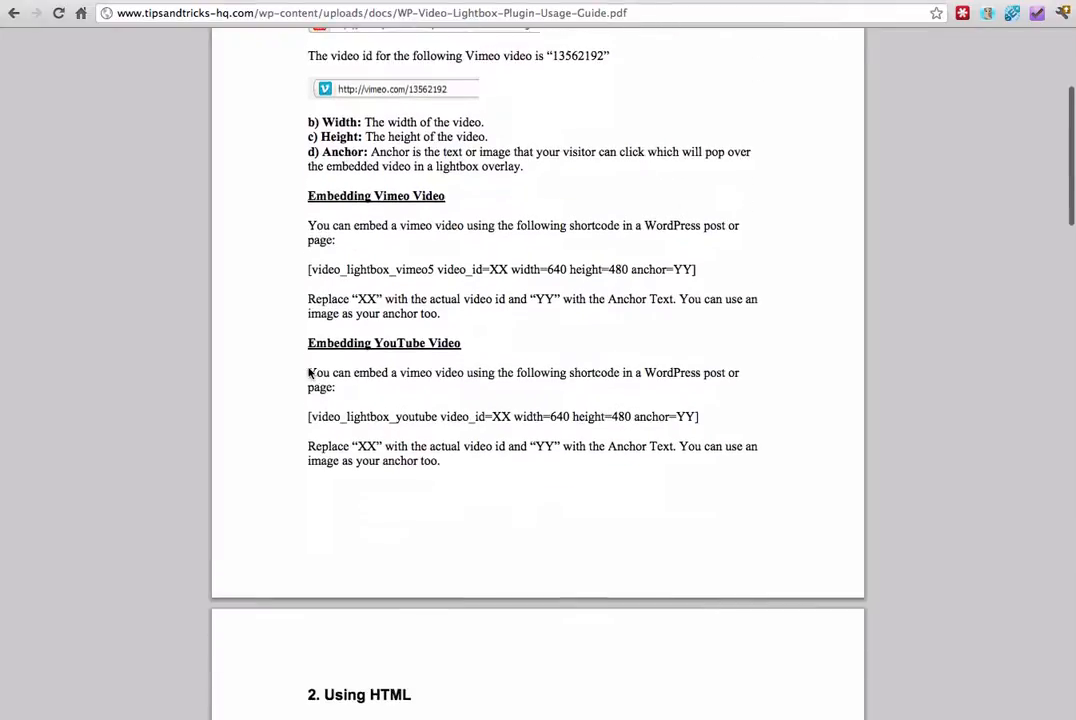
scroll(315, 338, down, 5)
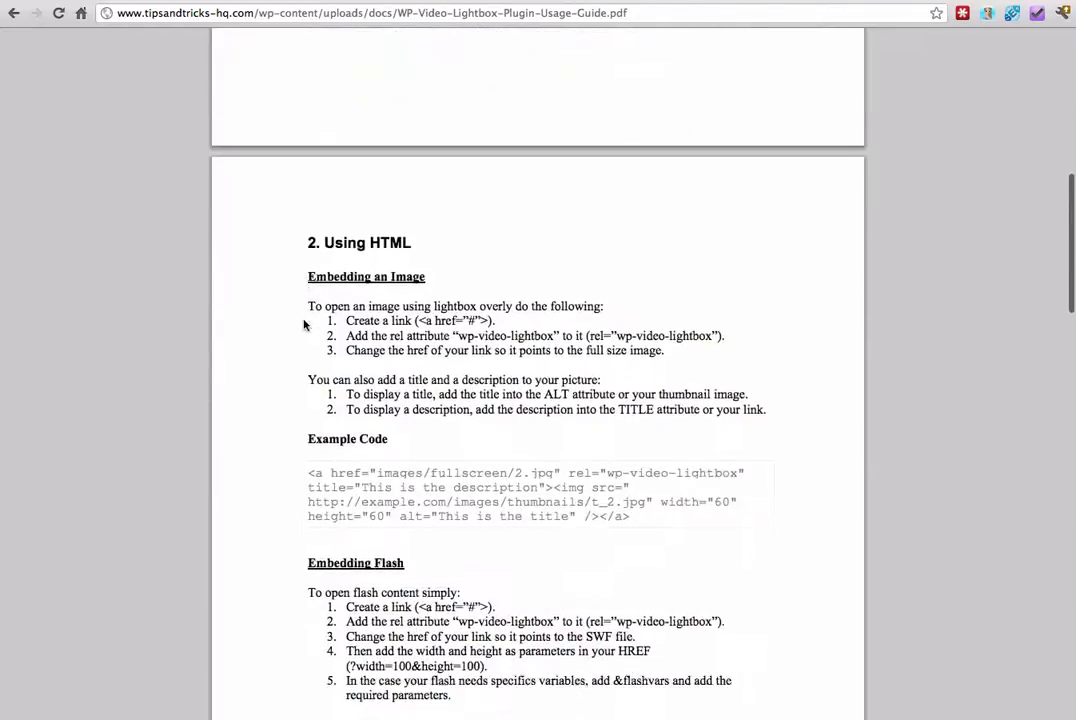
scroll(298, 322, down, 7)
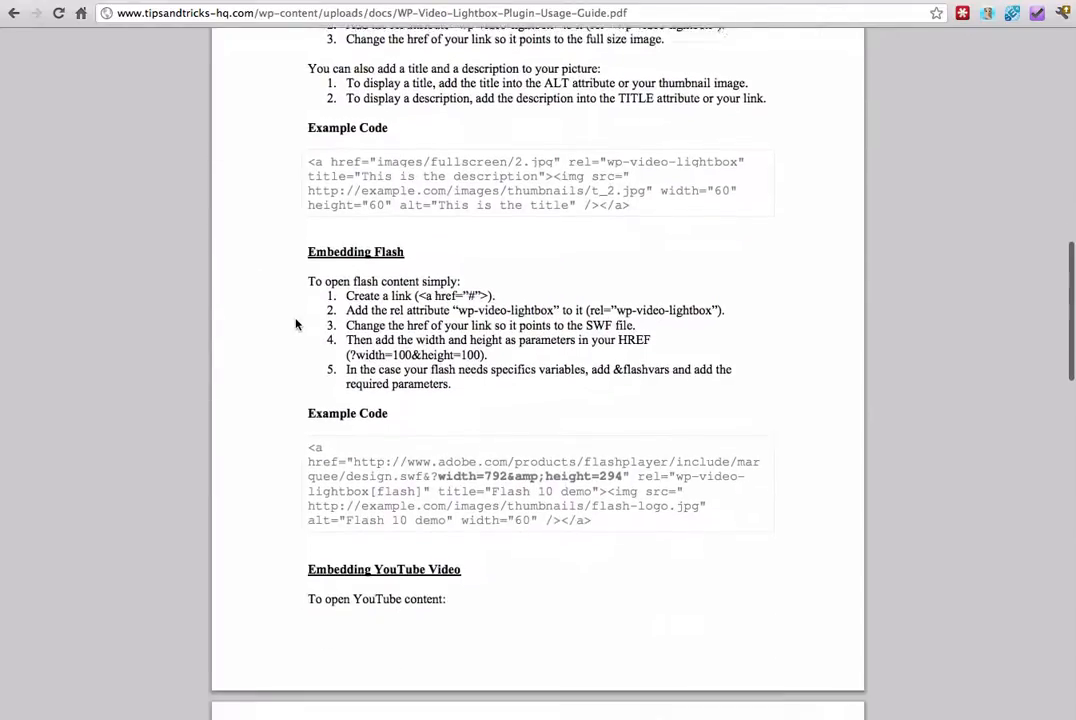
scroll(280, 332, down, 11)
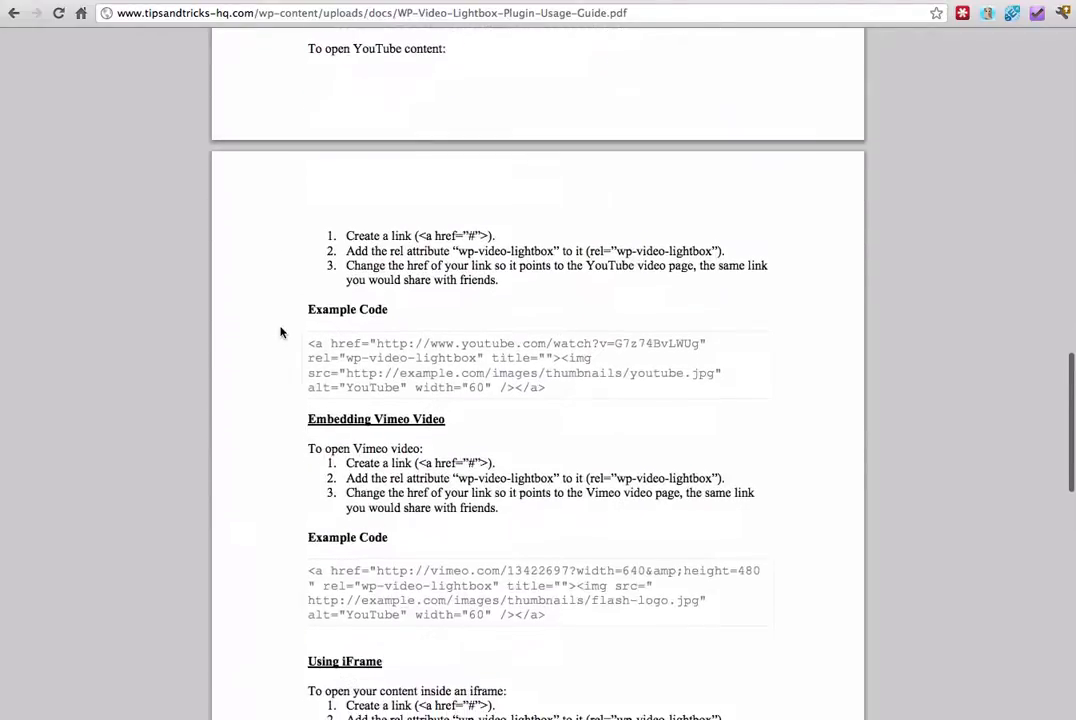
scroll(280, 332, down, 6)
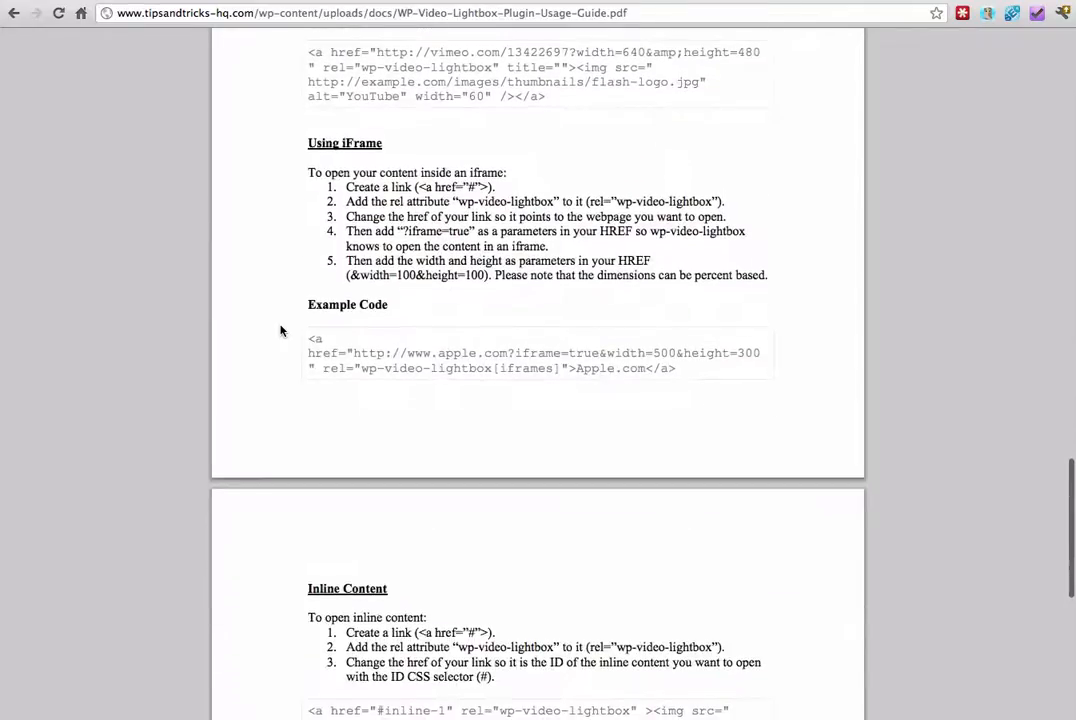
scroll(281, 331, down, 8)
scroll(281, 331, up, 20)
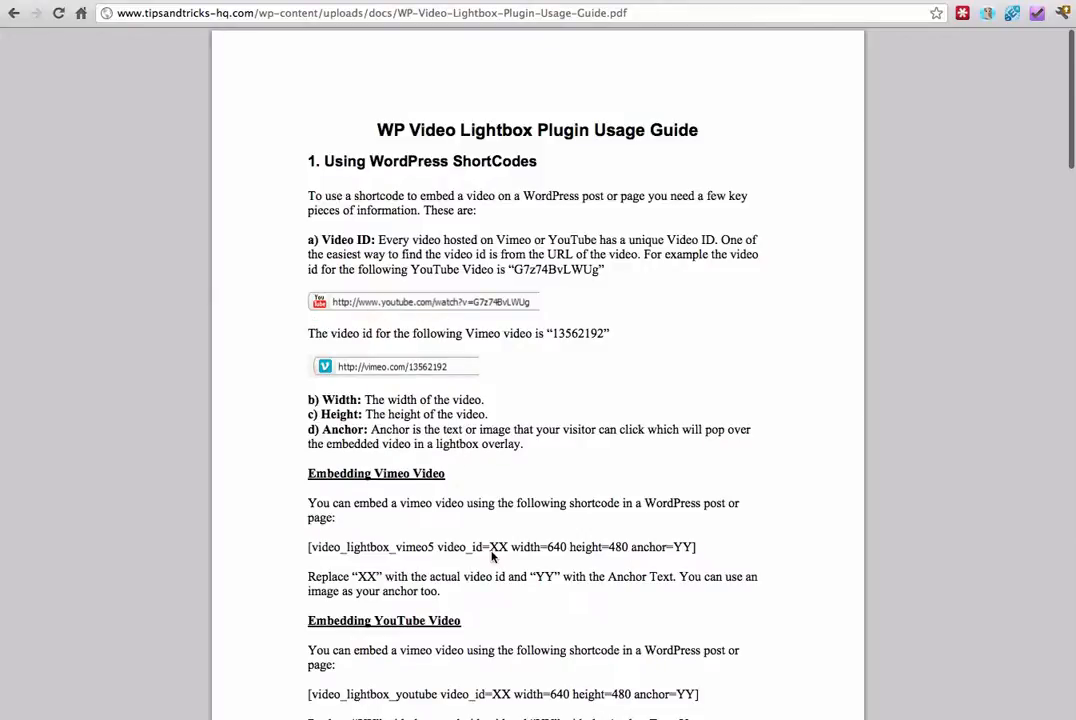
- Copy the YouTube shortcode line [video_lightbox_youtube video_id=XX width=640 height=480 anchor=YY] from the usage guide
scroll(491, 557, down, 5)
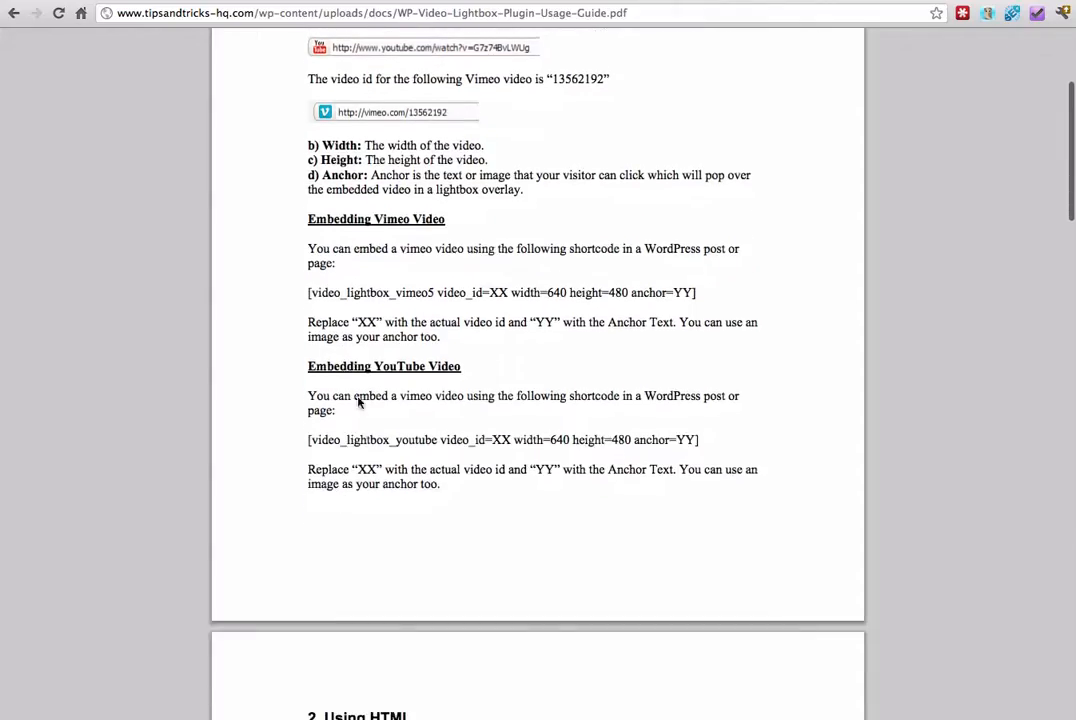
double_click(368, 441)
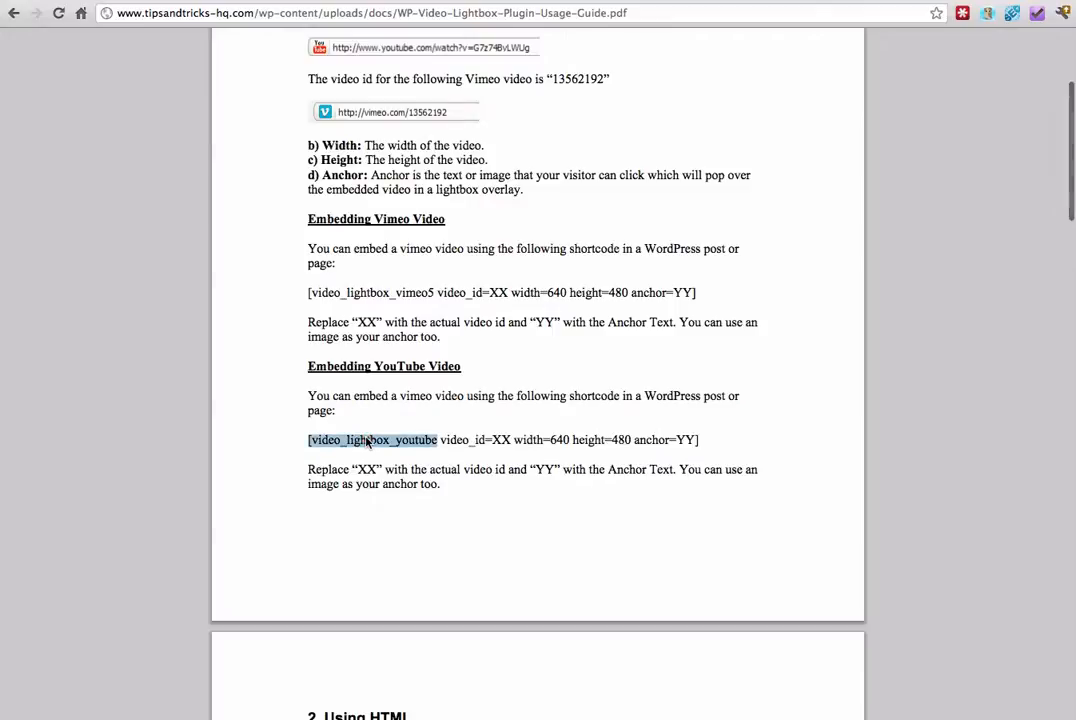
triple_click(368, 441)
key(super+c)
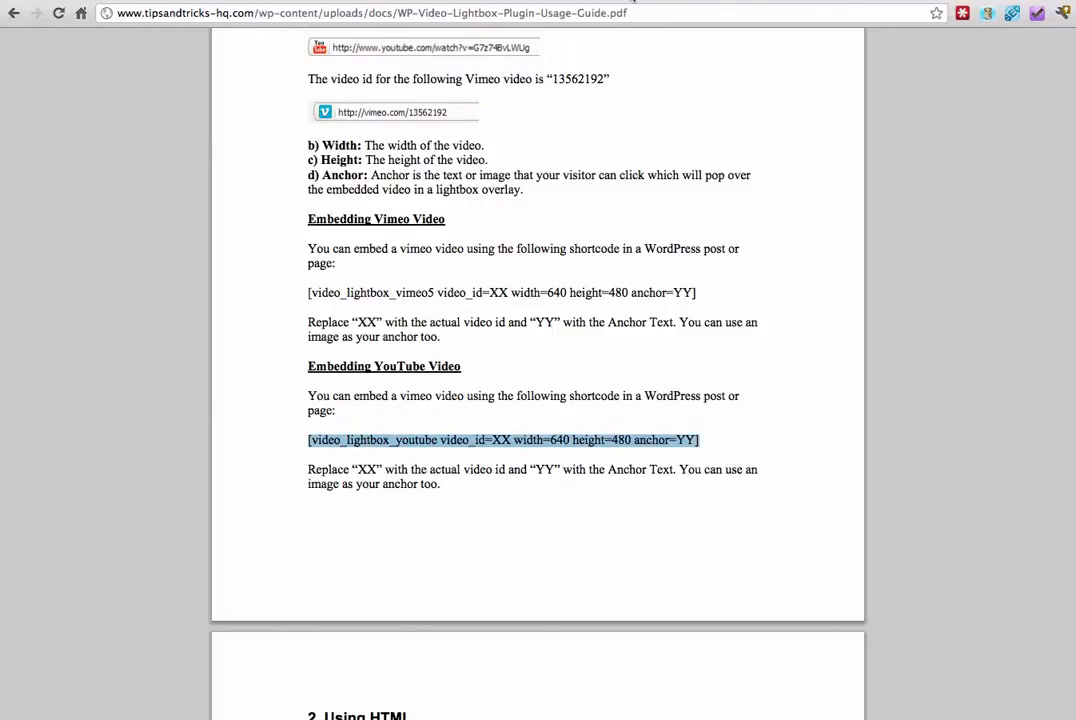
- Paste the copied YouTube lightbox shortcode on its own line above the iframe code in the Vidéo Deezer post
click(633, 1)
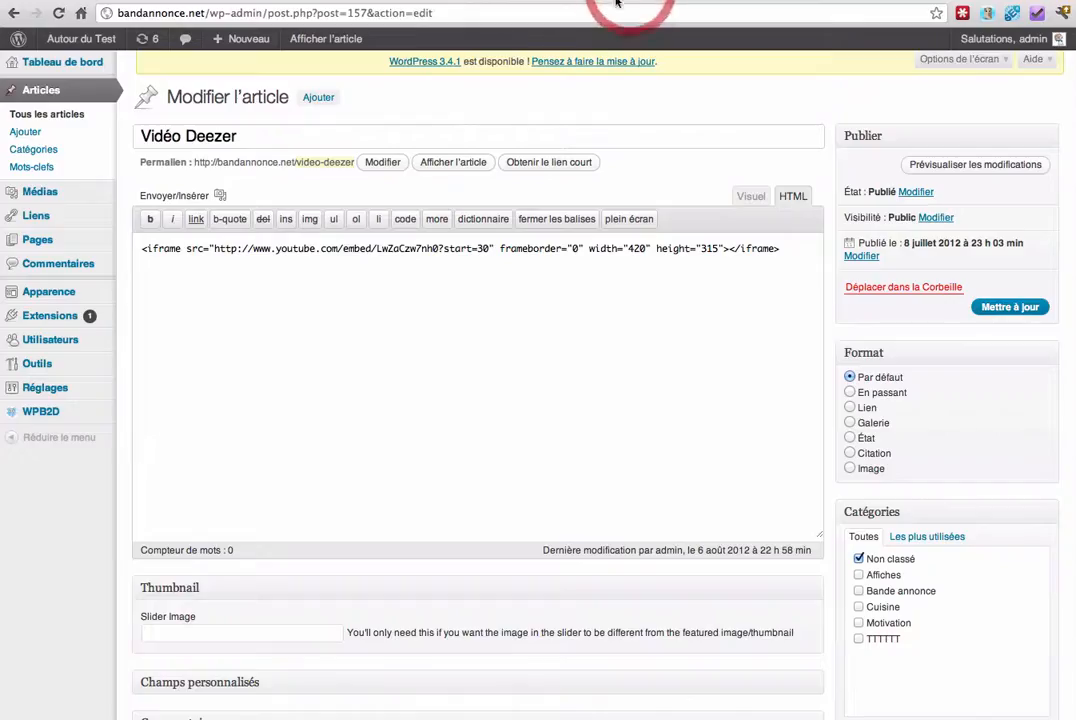
click(147, 250)
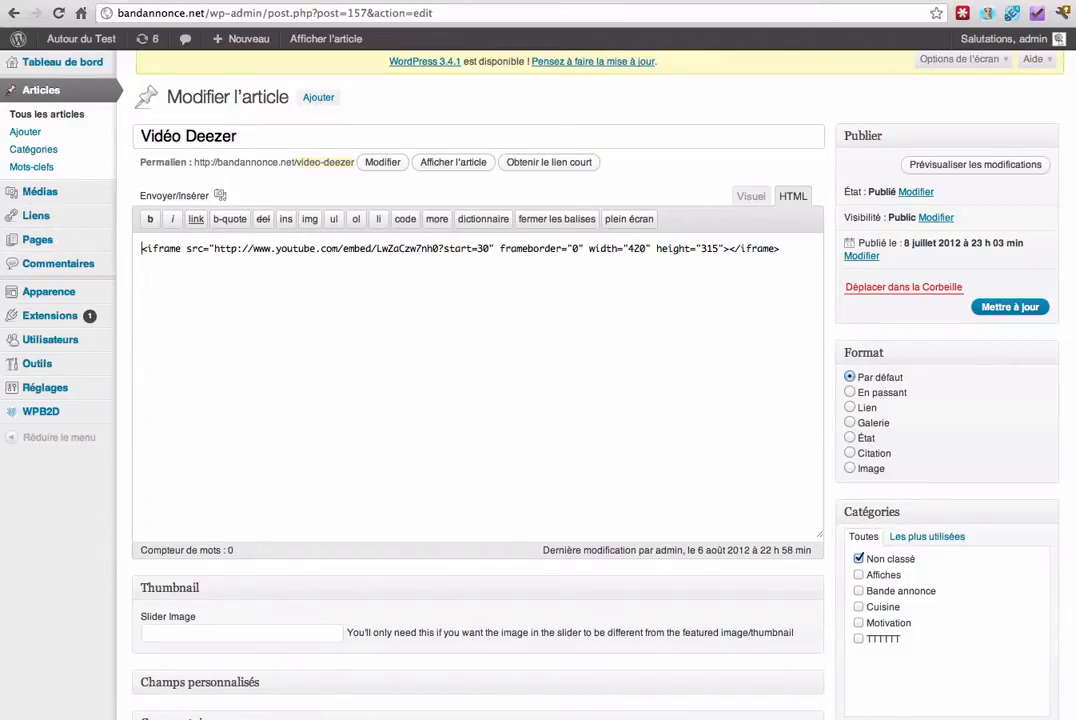
key(Return)
key(Return)
click(240, 248)
key(super+v)
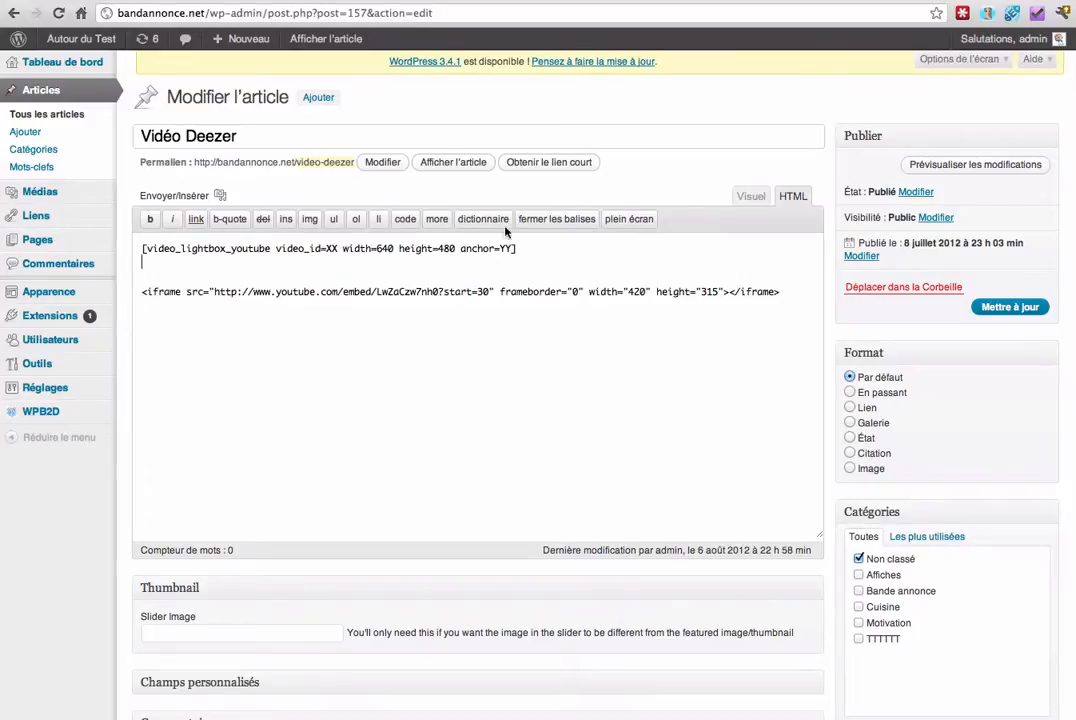
- Open YouTube in a new browser tab and preview the CFTutoriels channel from the recommended channels
key(super+t)
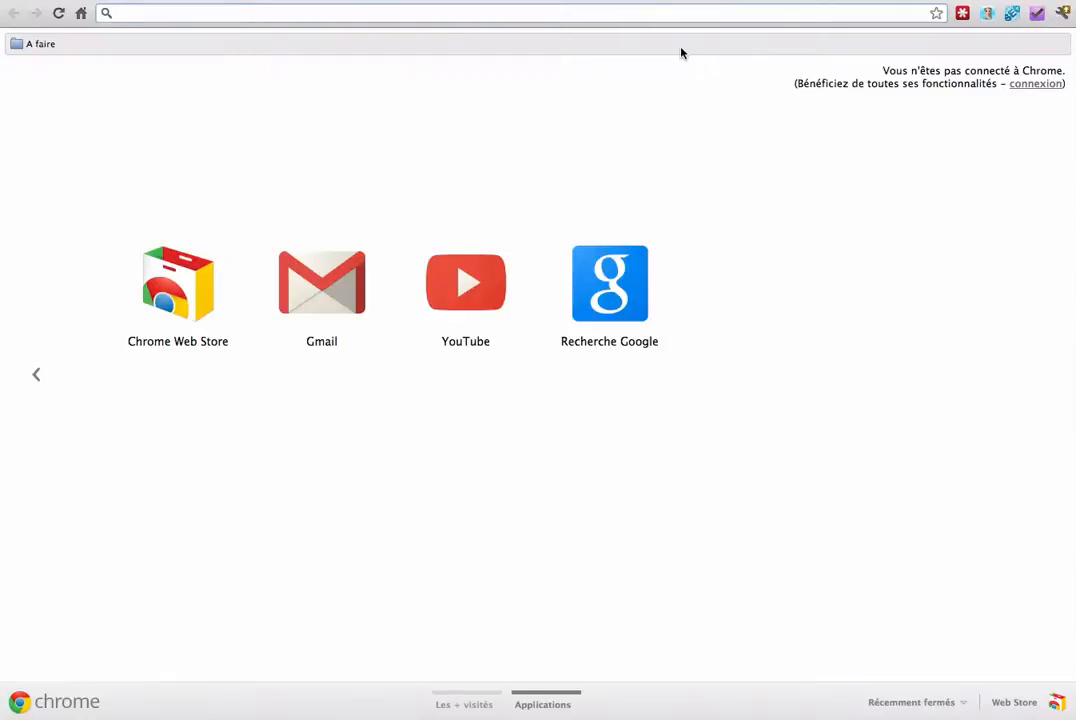
text(youtu)
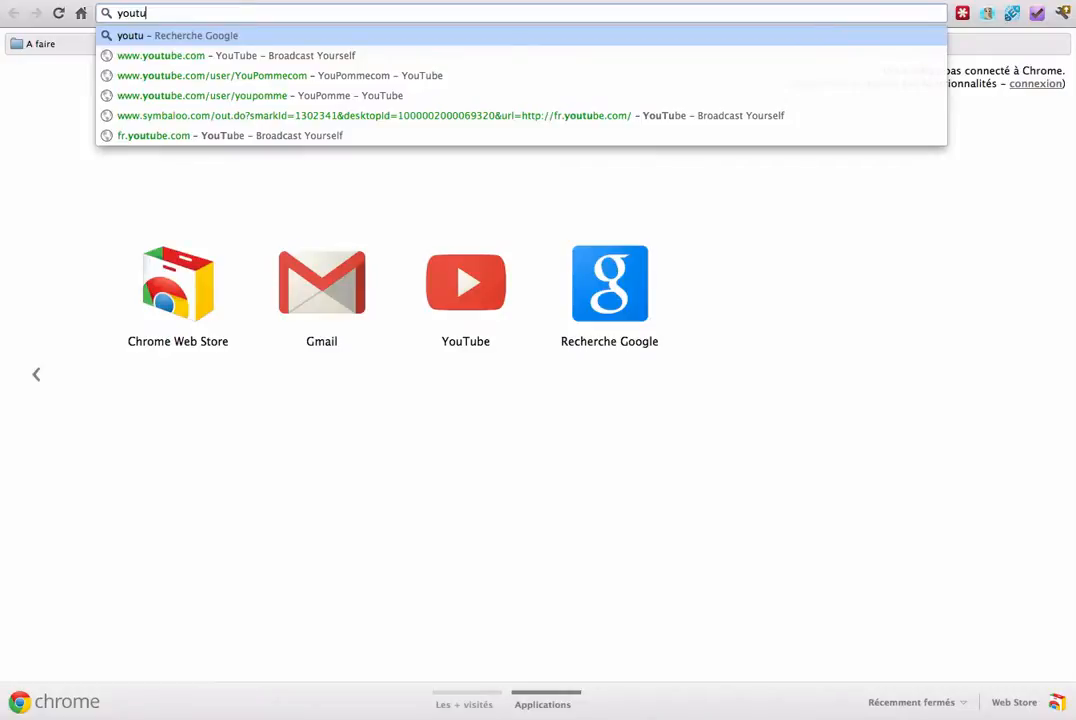
text(be)
key(Return)
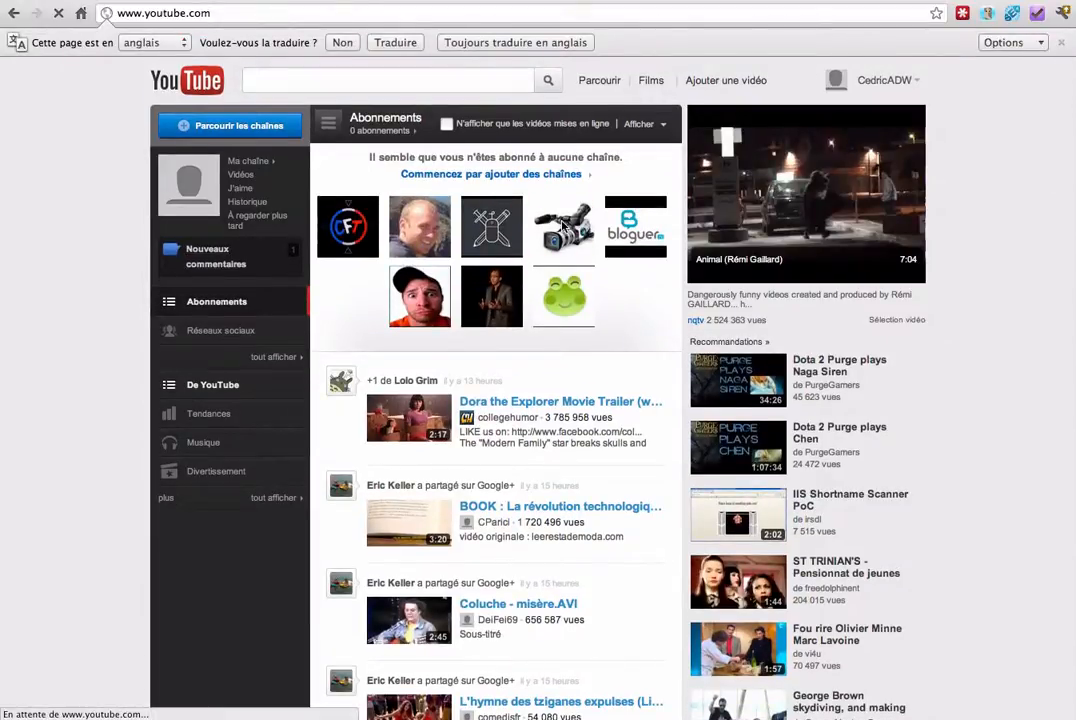
click(562, 228)
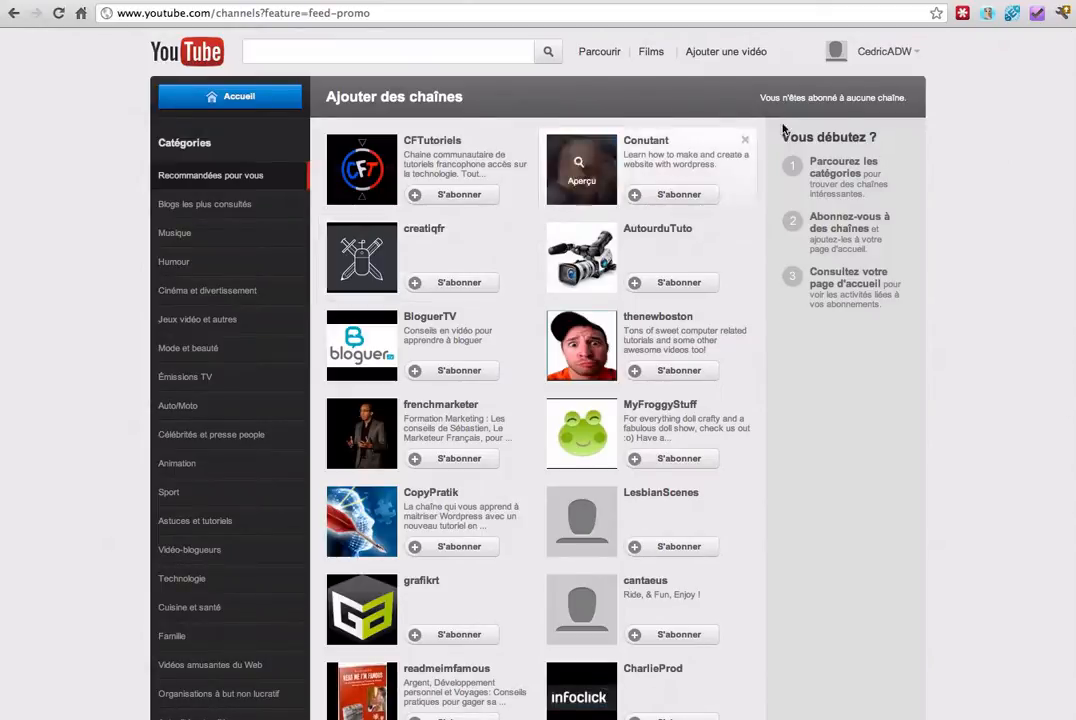
click(440, 141)
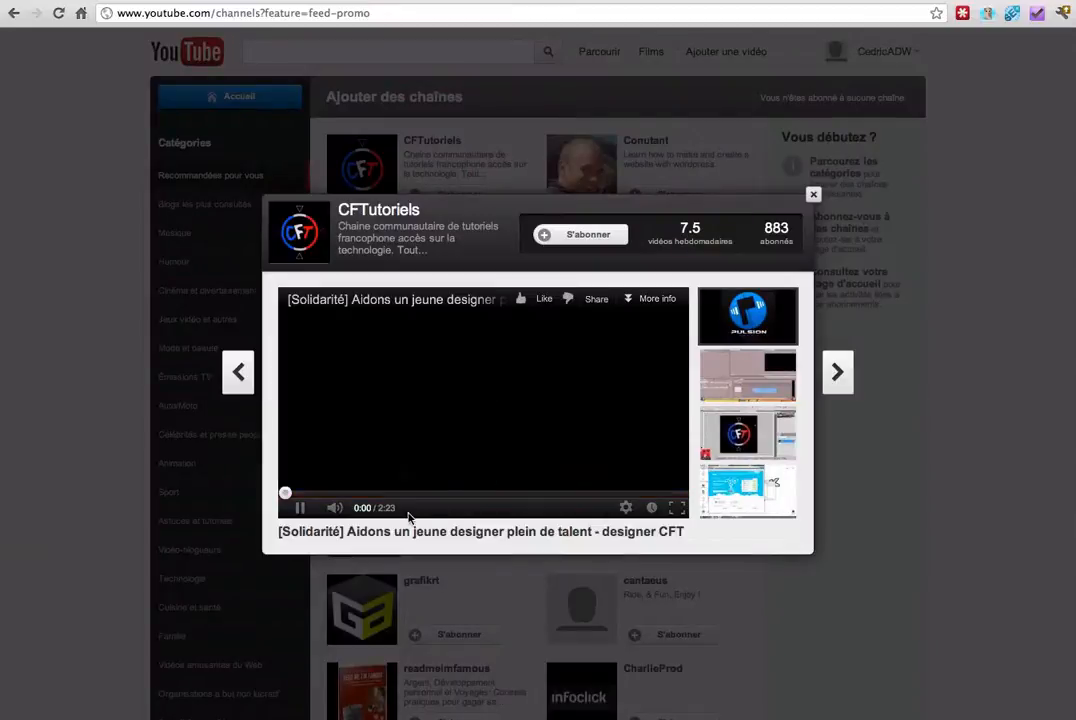
- Open the CFTutoriels video's own page, pause playback, and select the video ID in its web address
click(443, 300)
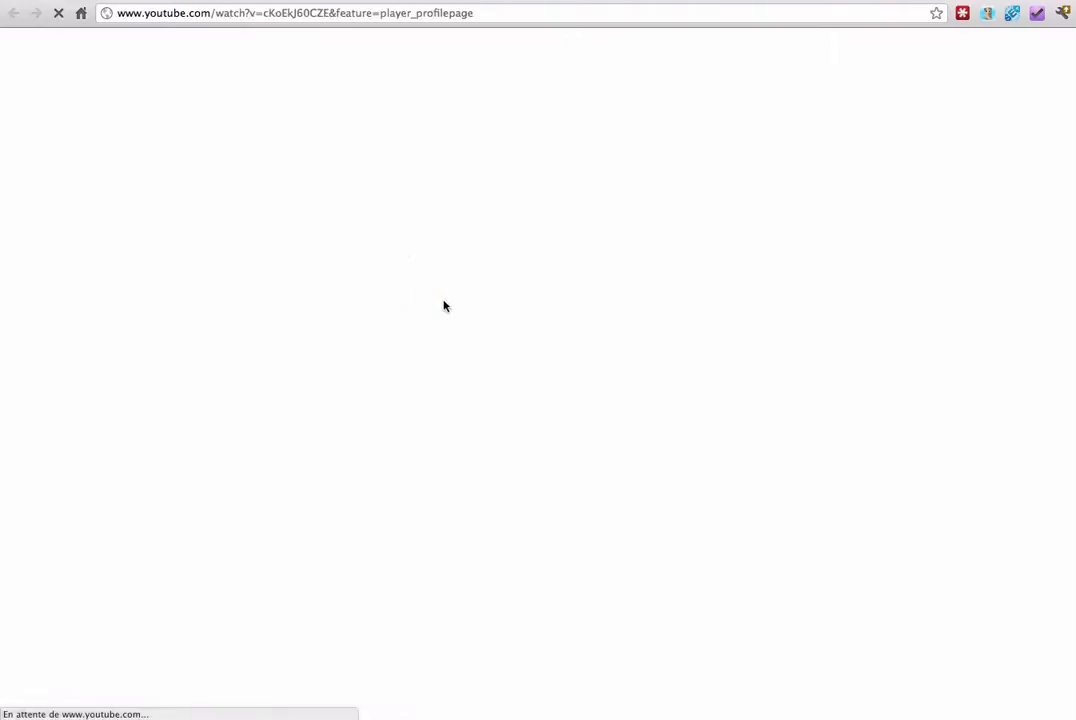
click(173, 433)
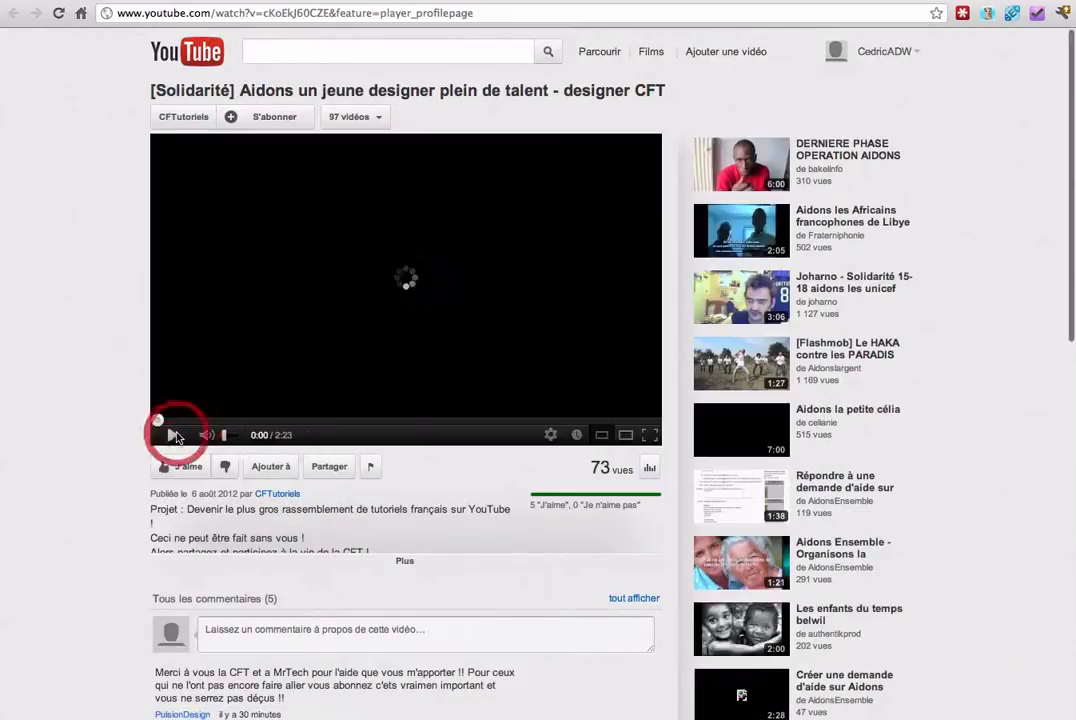
double_click(286, 13)
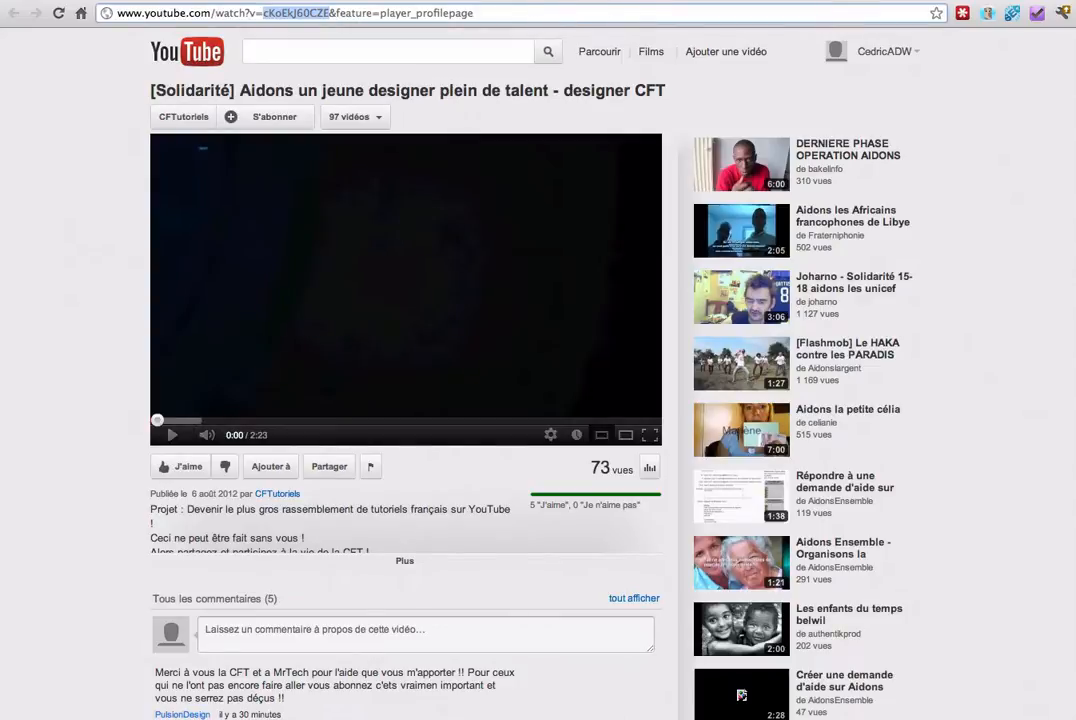
- In the Vidéo Deezer post's shortcode, set video_id to the iframe's LwZaCzw7nh0 and anchor to VIDEO YOUTUBE
click(465, 1)
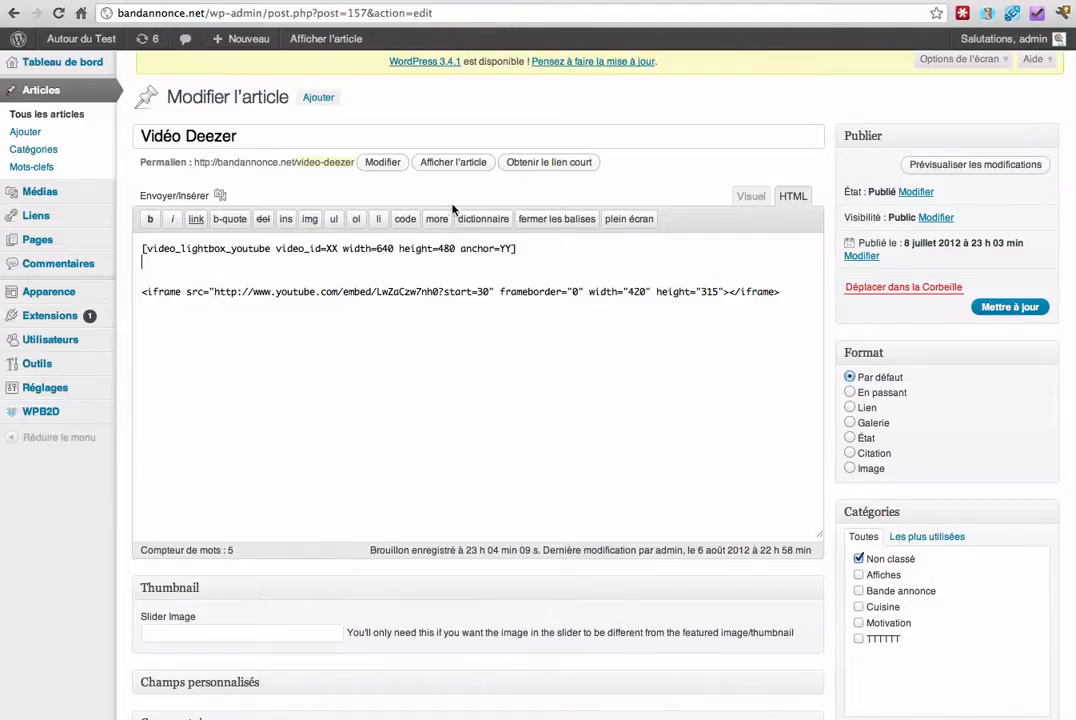
double_click(402, 293)
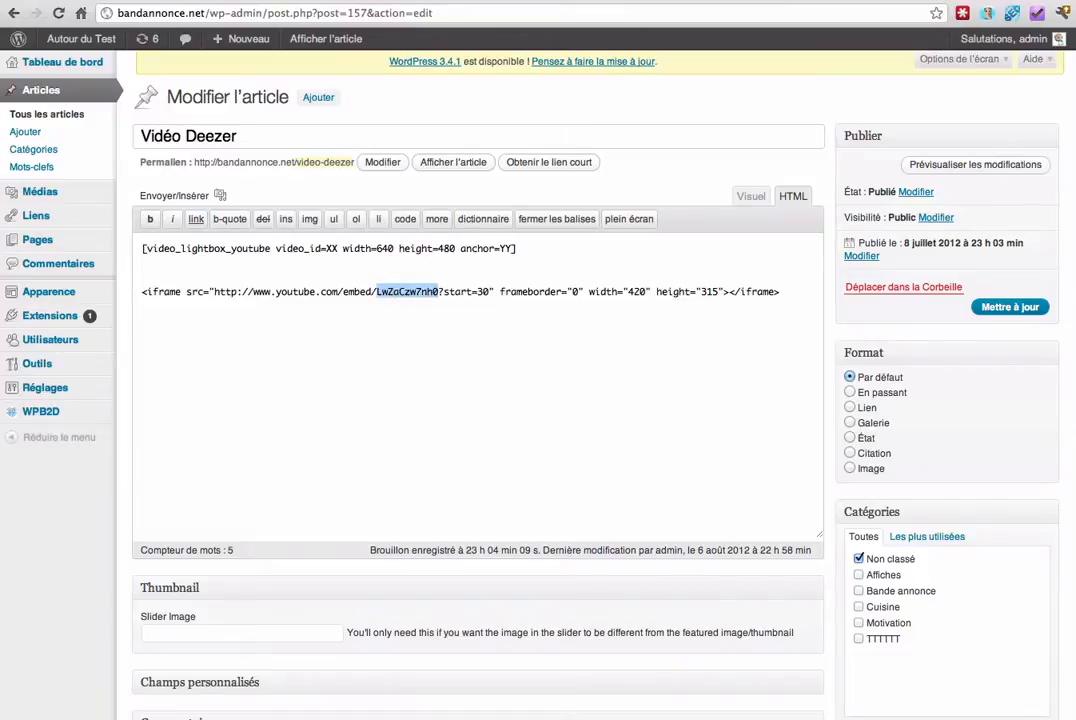
double_click(332, 249)
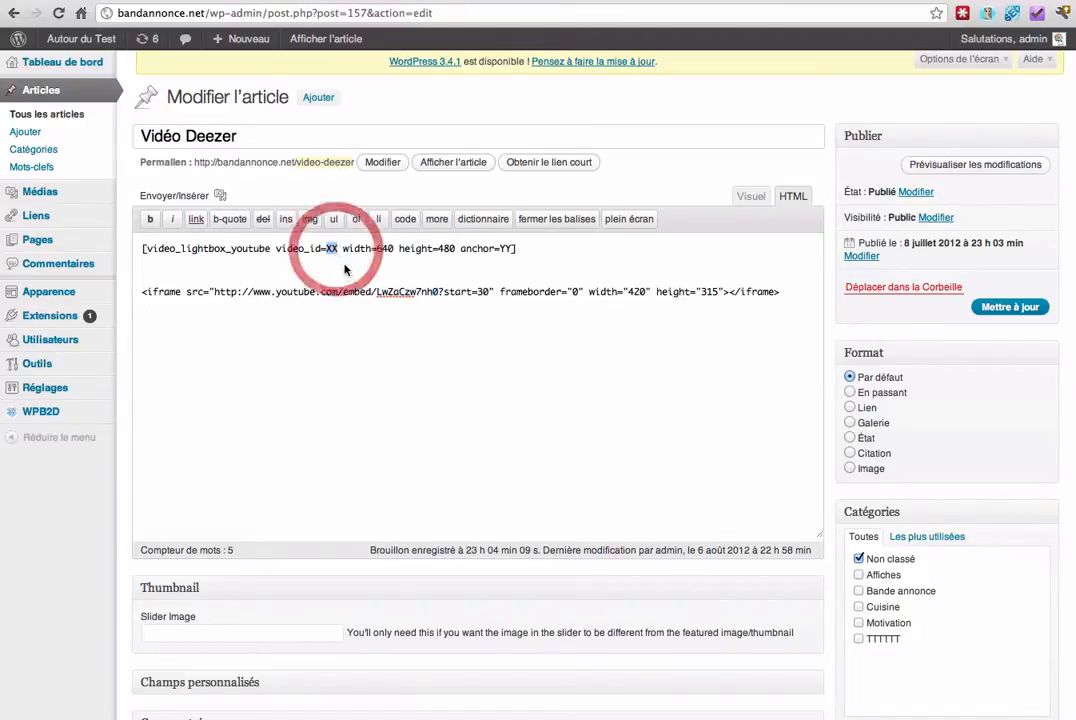
text(LwZaCzw7nh0)
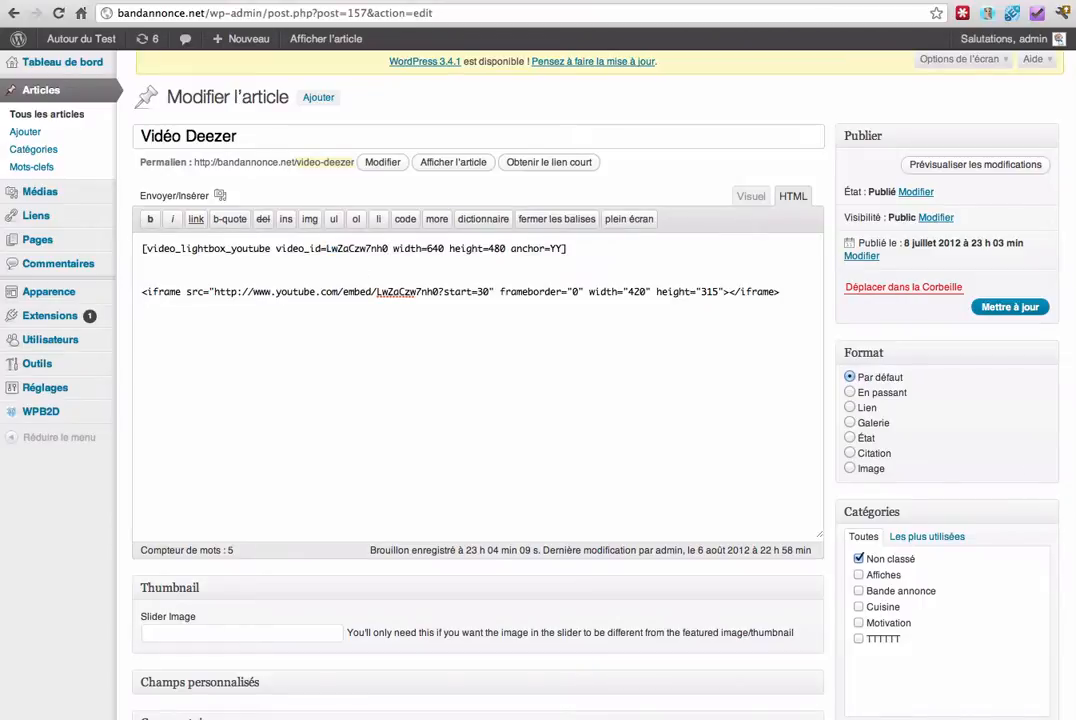
double_click(557, 249)
text(YVIDEIO YOUTUBE)
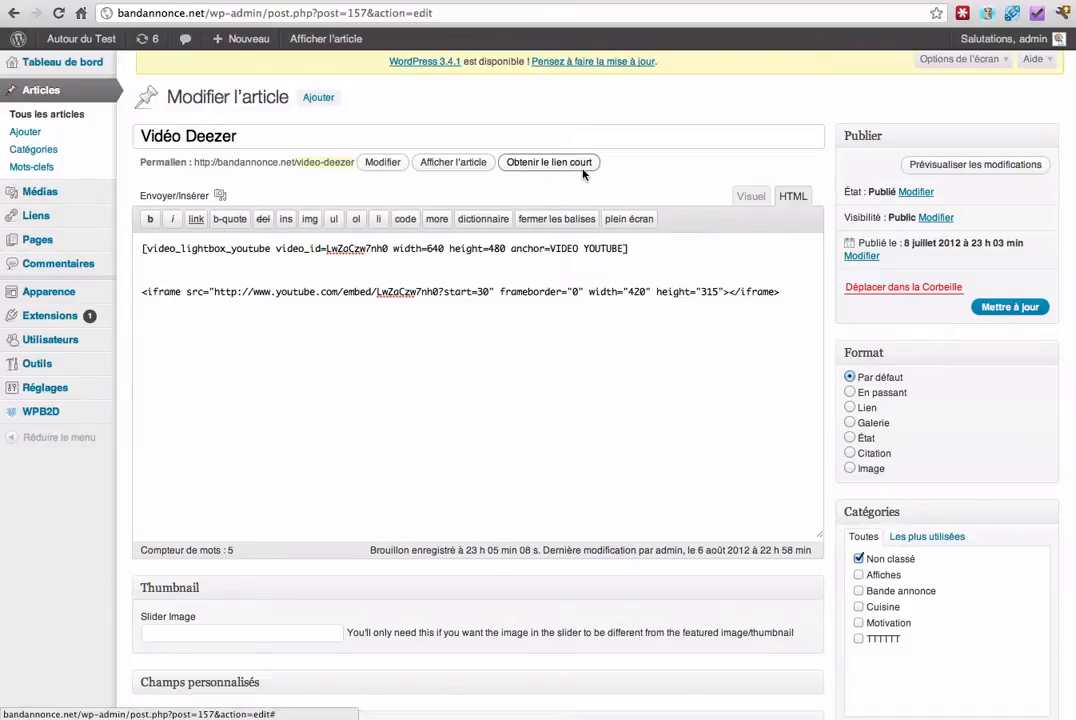
- Preview the post, open its VIDEO link to test the lightbox, and close the overlay
click(926, 165)
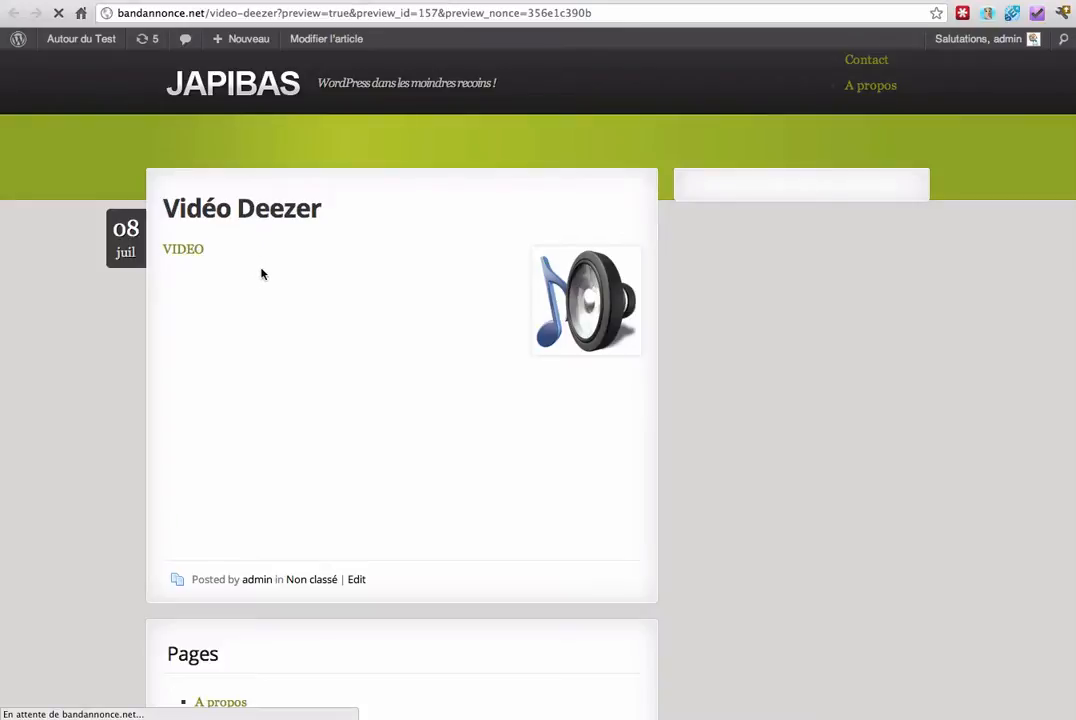
click(188, 250)
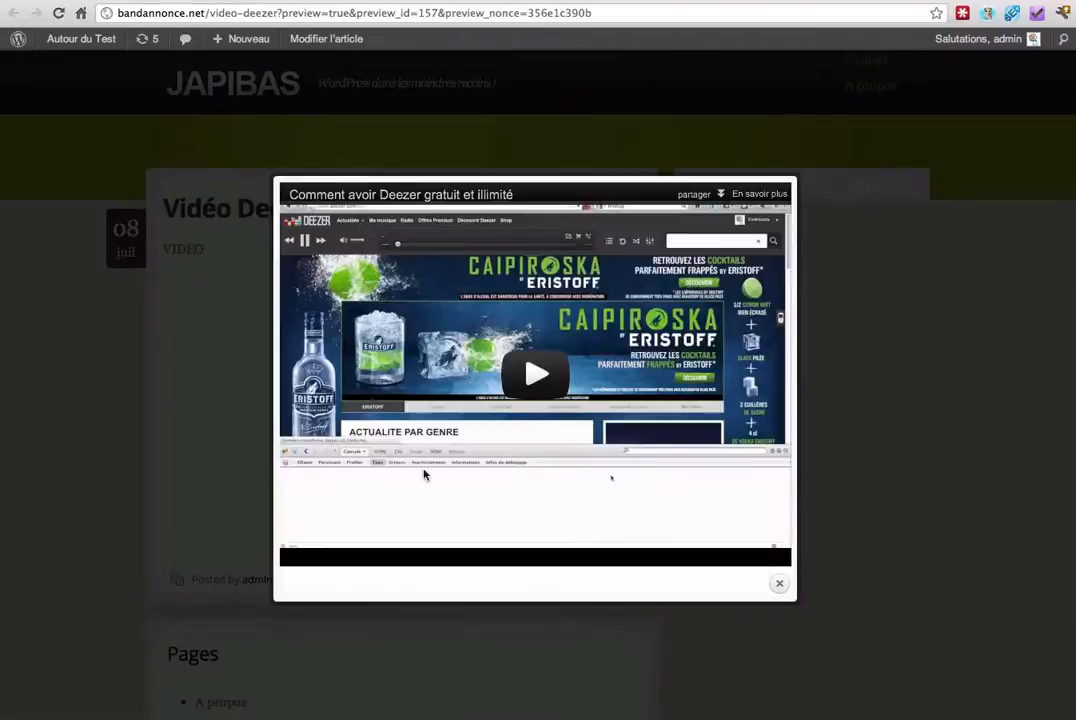
click(778, 587)
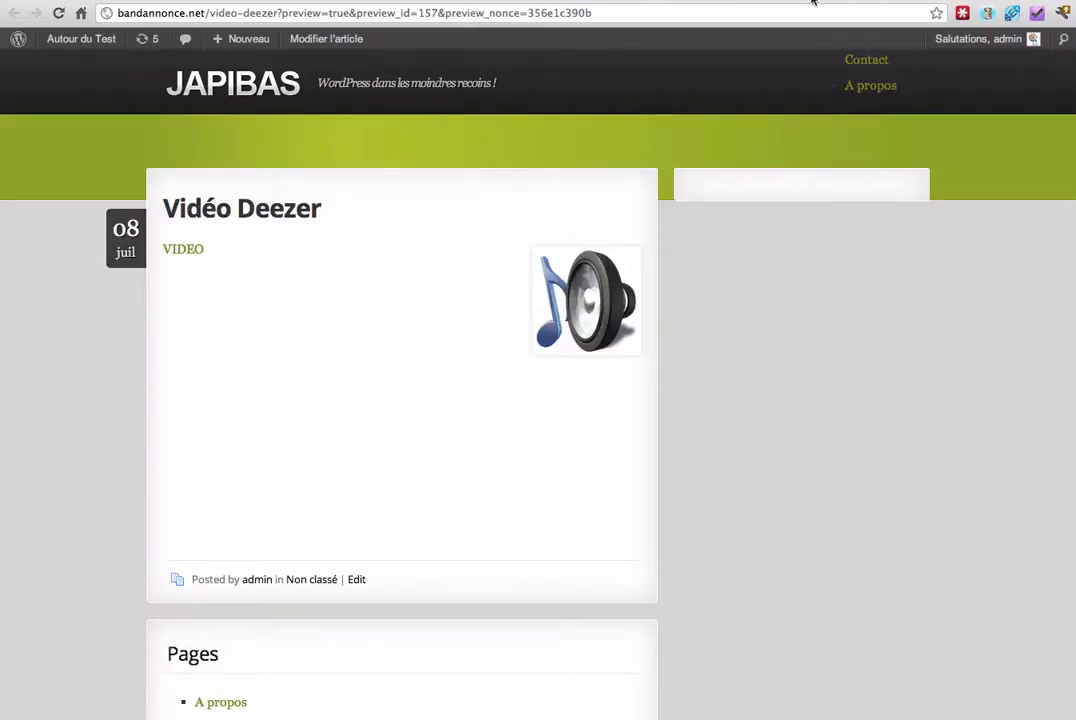
- Copy the Embedding YouTube Video example code from the Using HTML section of the usage guide
click(640, 0)
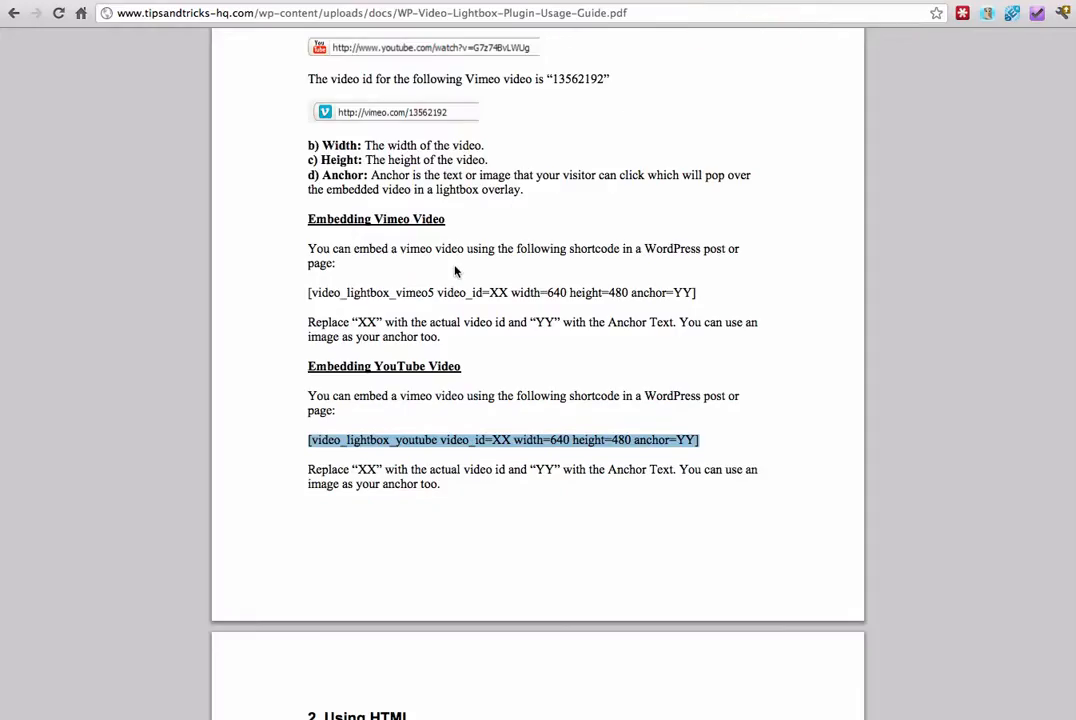
scroll(456, 270, down, 1)
scroll(456, 272, down, 6)
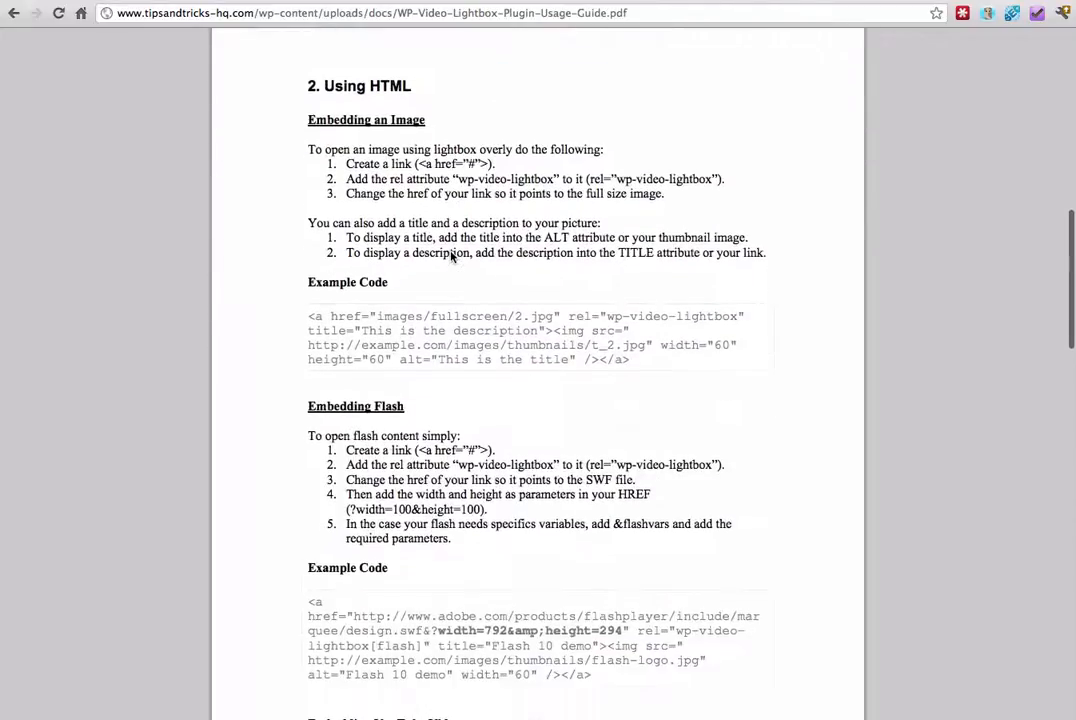
scroll(451, 250, down, 1)
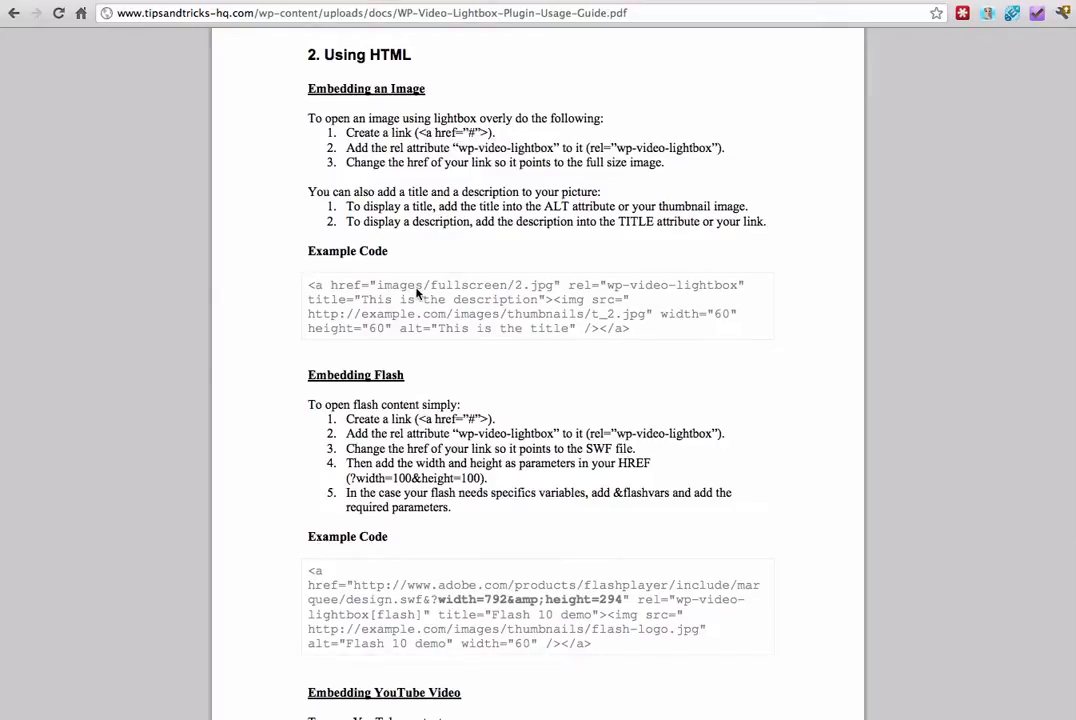
double_click(350, 286)
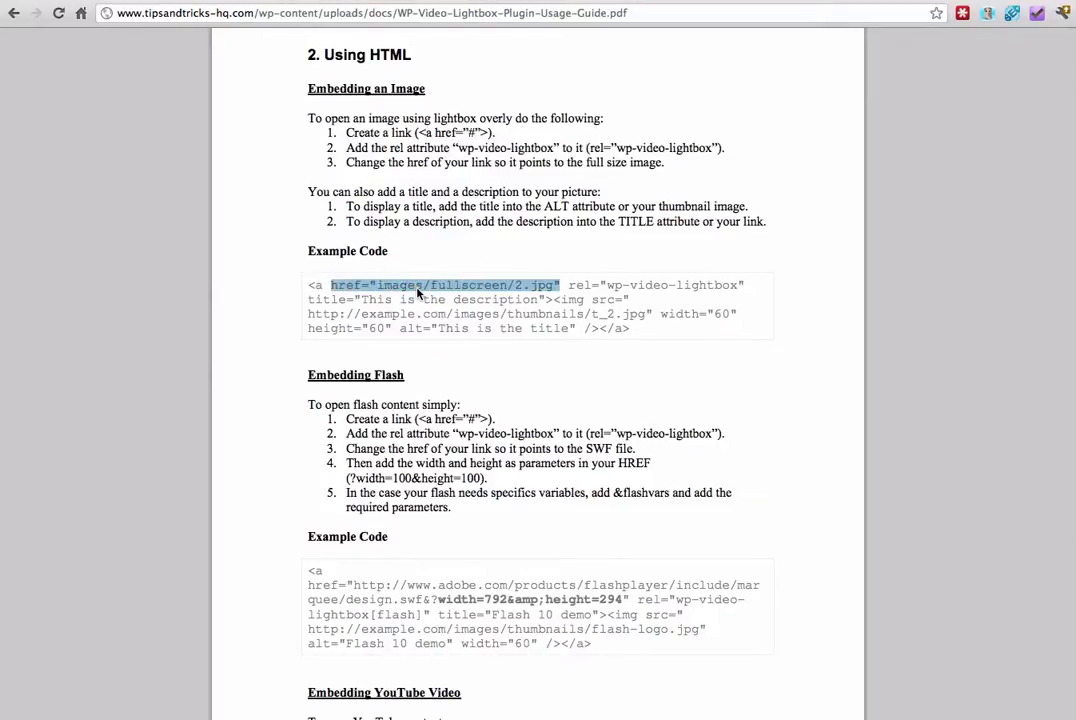
scroll(282, 301, down, 10)
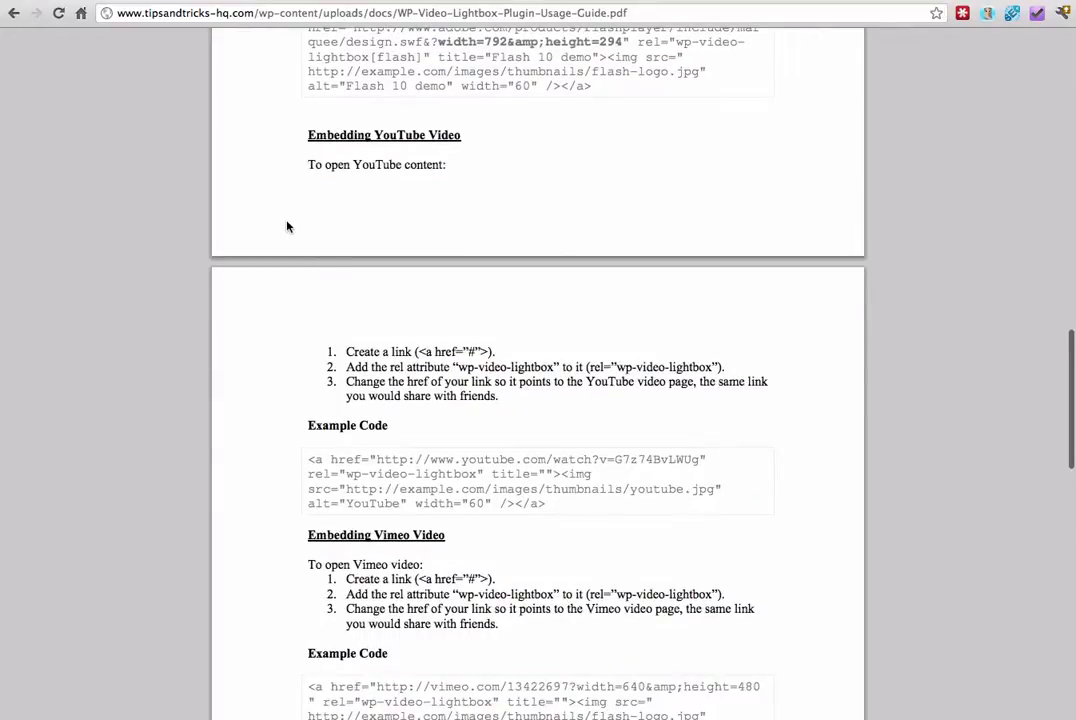
scroll(286, 228, down, 2)
scroll(286, 228, down, 2)
click(314, 234)
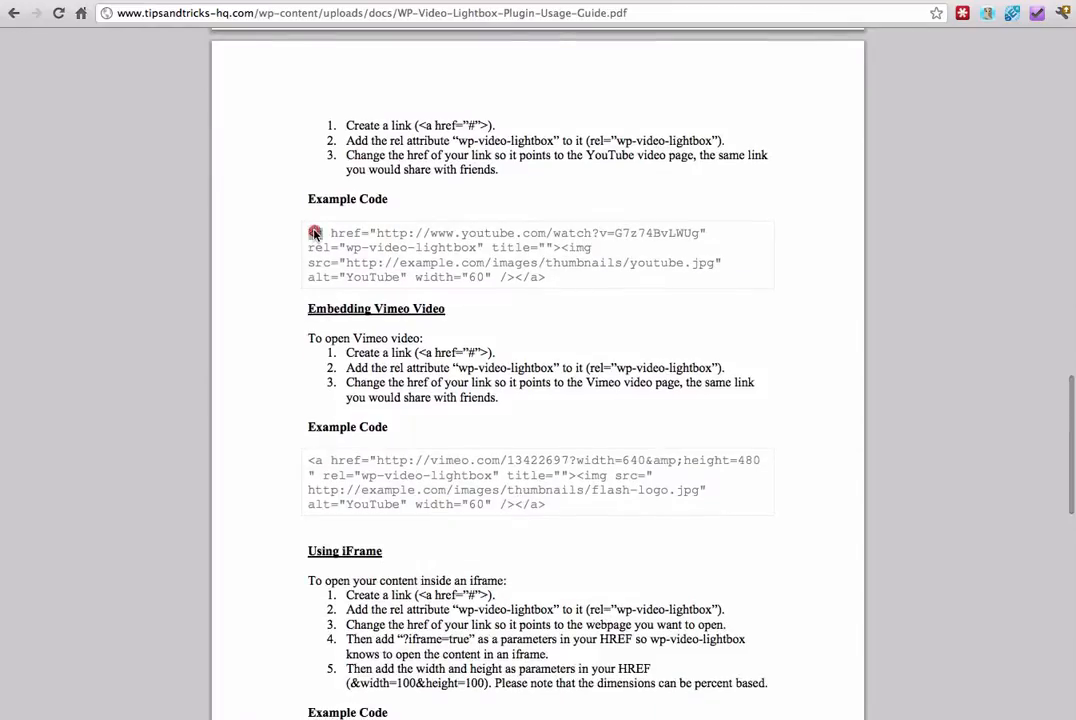
click(311, 235)
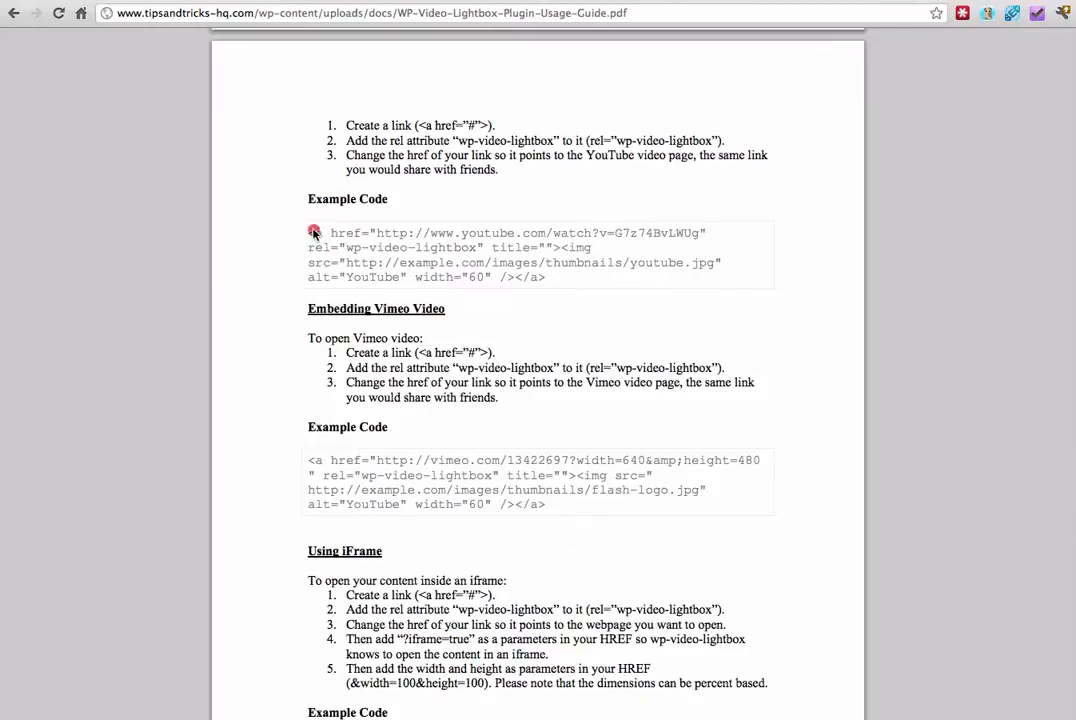
drag(311, 235, 539, 281)
key(super+c)
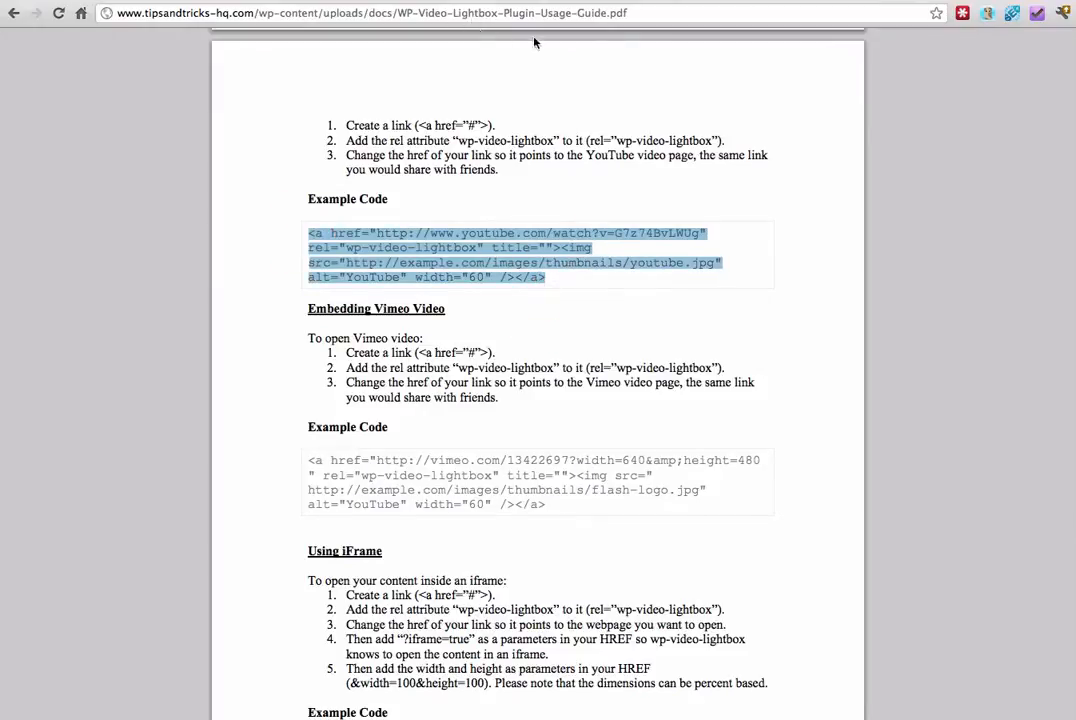
- Paste the copied YouTube link code between the shortcode and the iframe in the Vidéo Deezer post
click(434, 1)
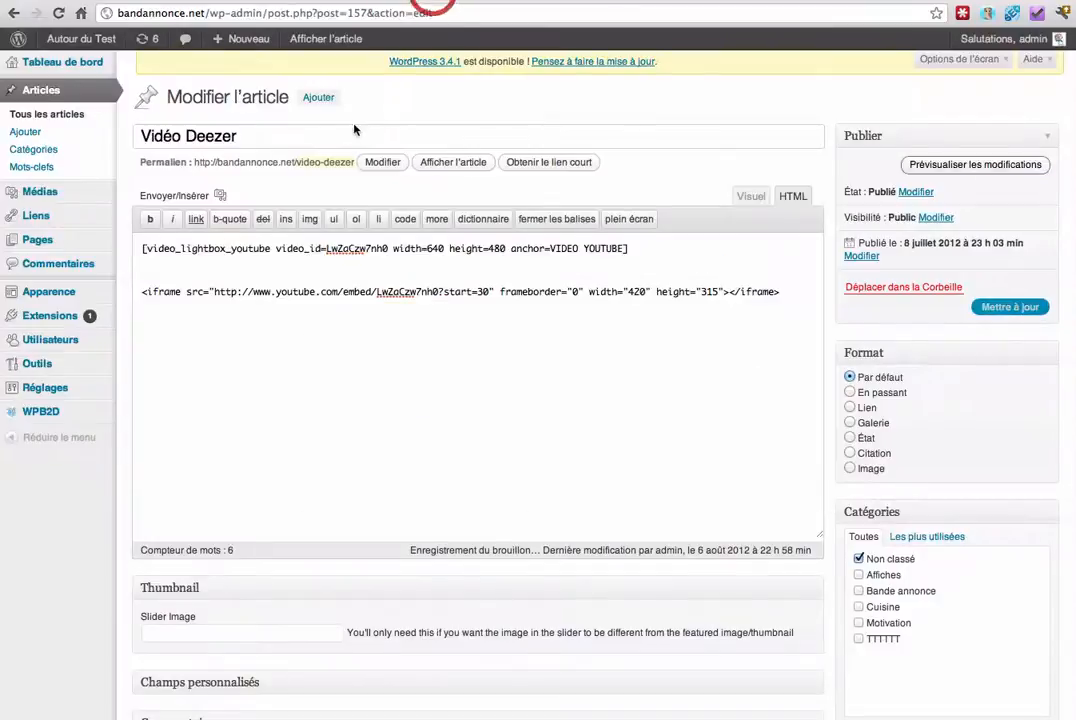
click(212, 275)
key(Return)
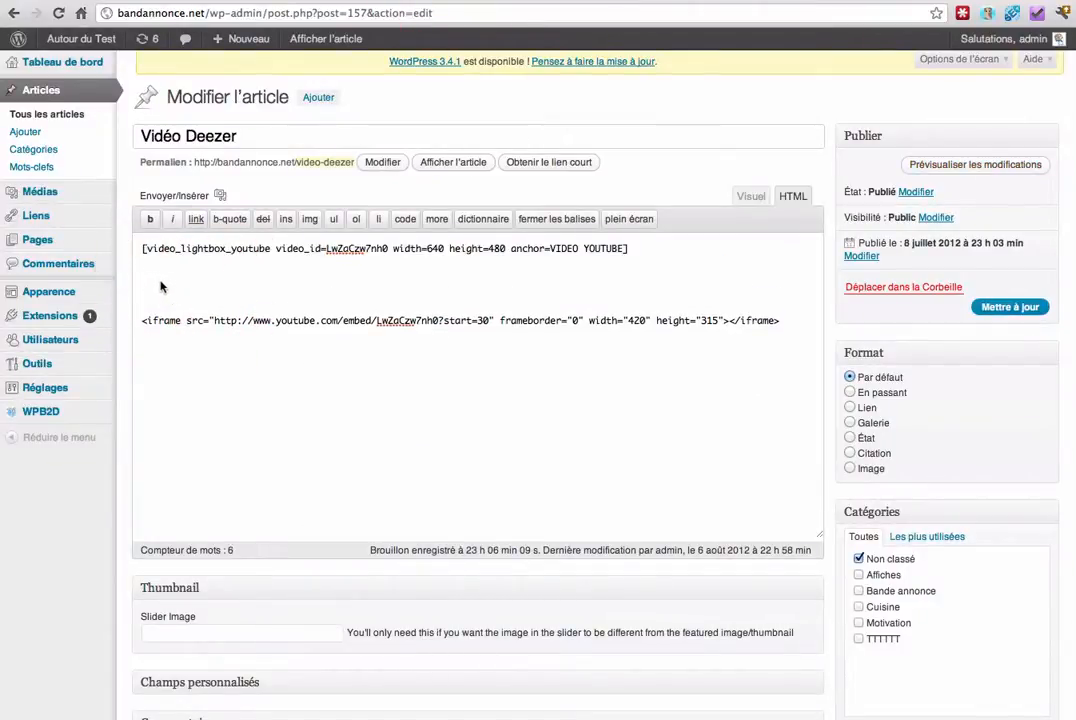
key(super+v)
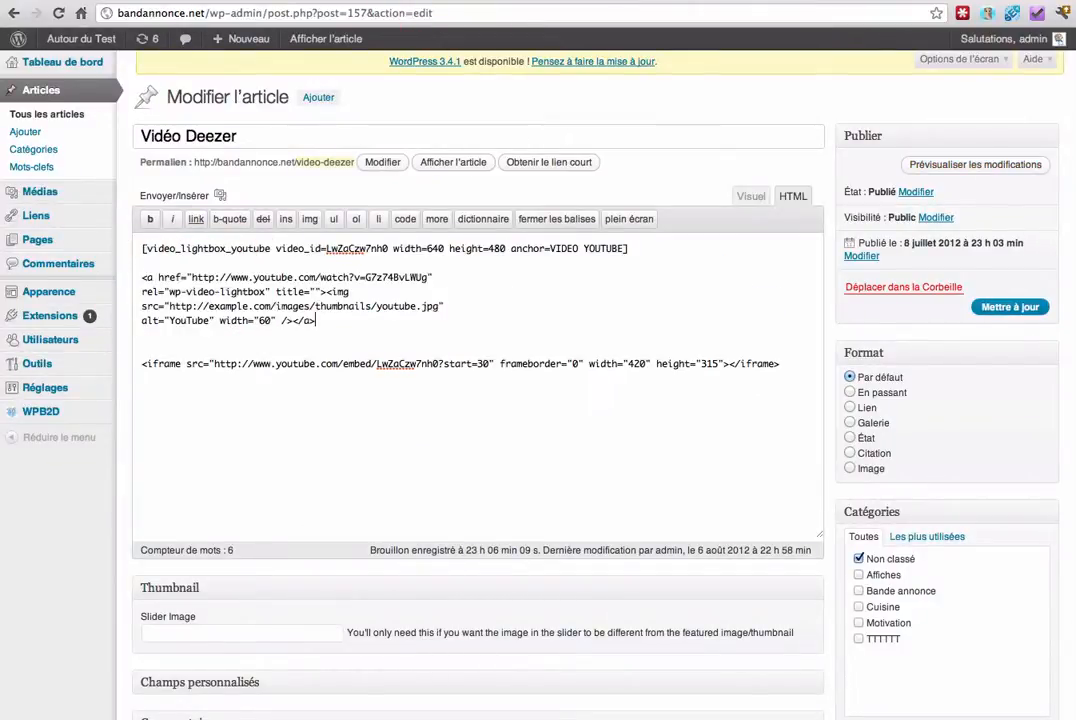
- Remove the line breaks before the src and alt attributes so the pasted img tag runs continuously
click(436, 277)
click(316, 246)
key(Delete)
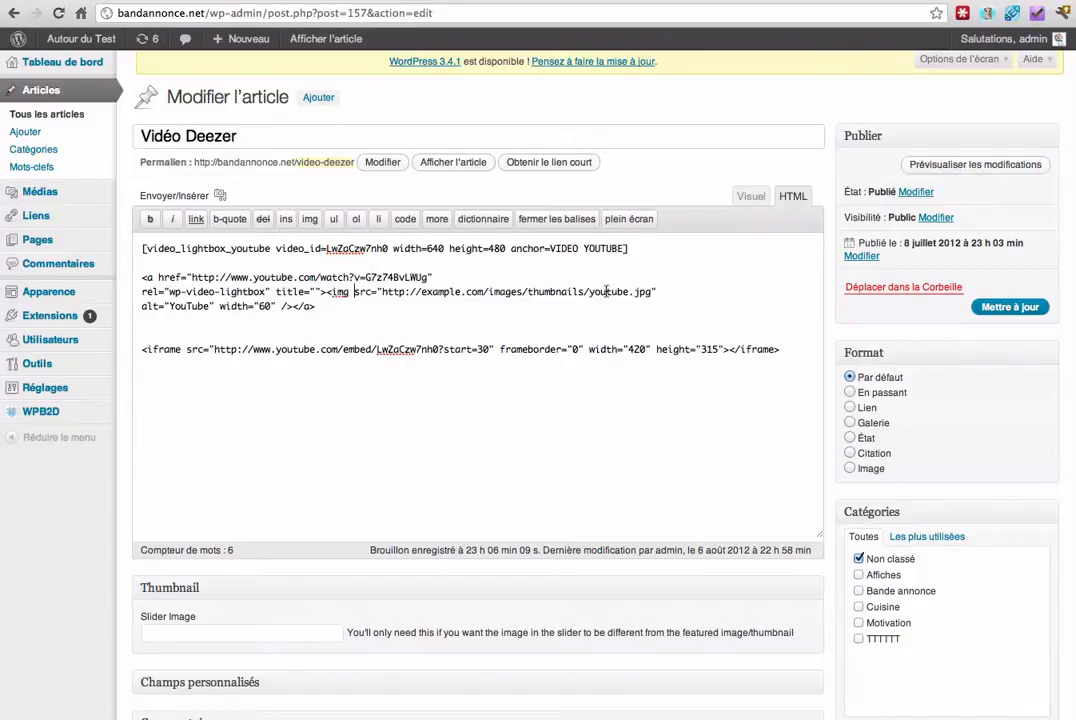
click(681, 290)
key(Delete)
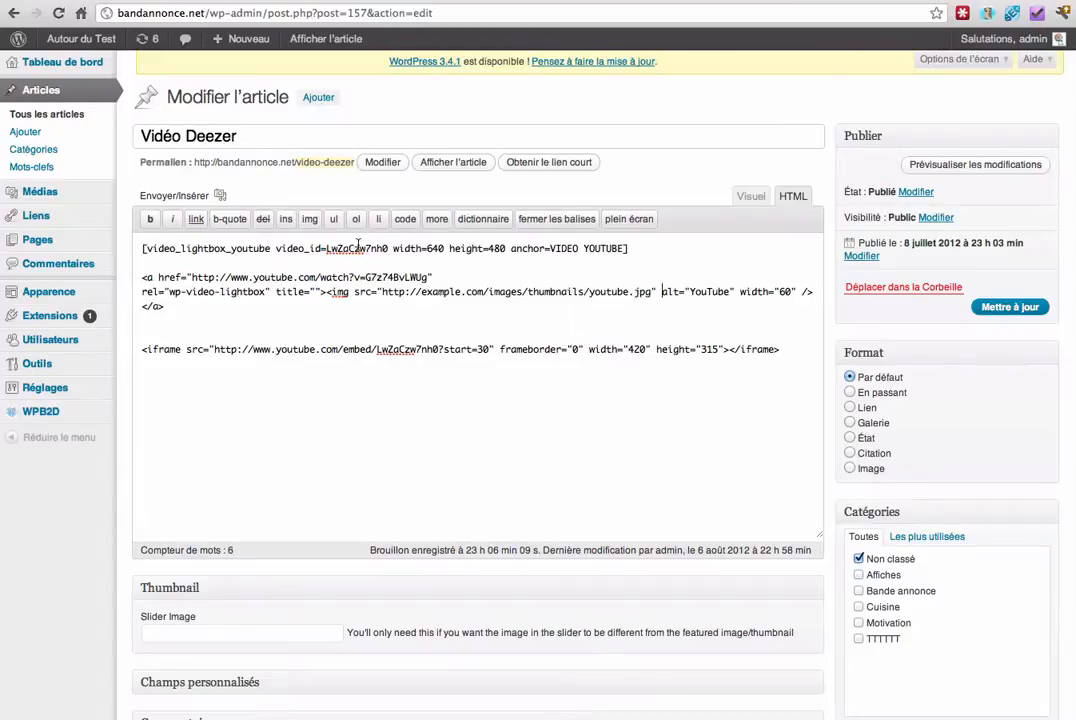
- Replace the video ID in the pasted YouTube link with LwZaCzw7nh0 copied from the shortcode
double_click(357, 247)
key(super+c)
double_click(397, 278)
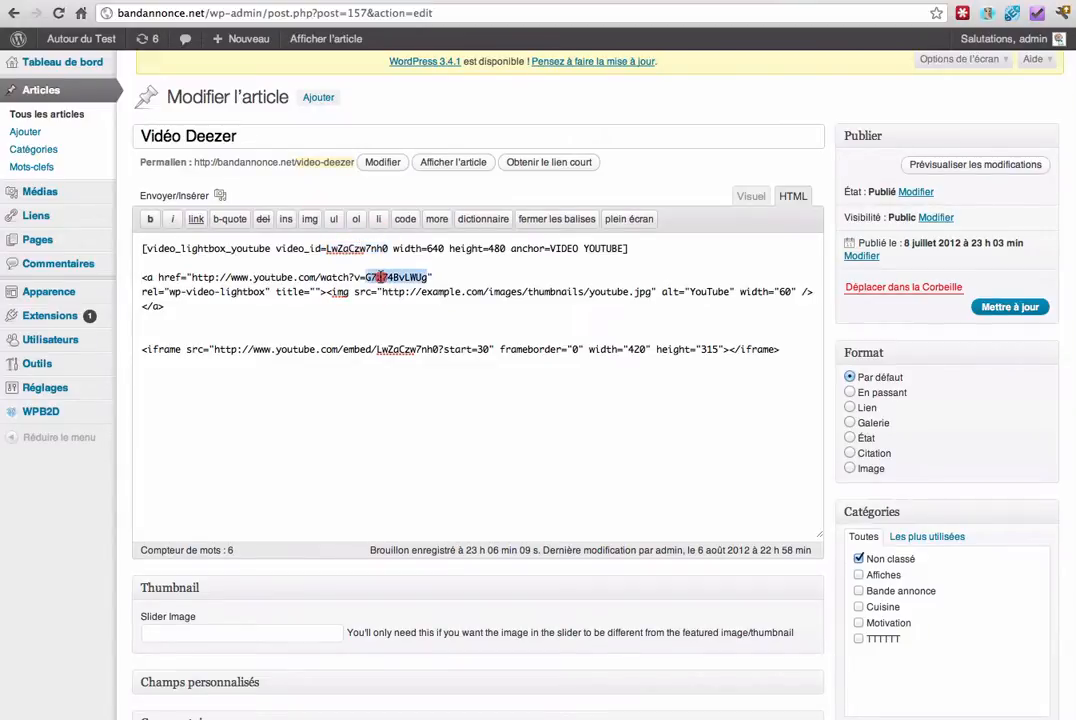
key(super+v)
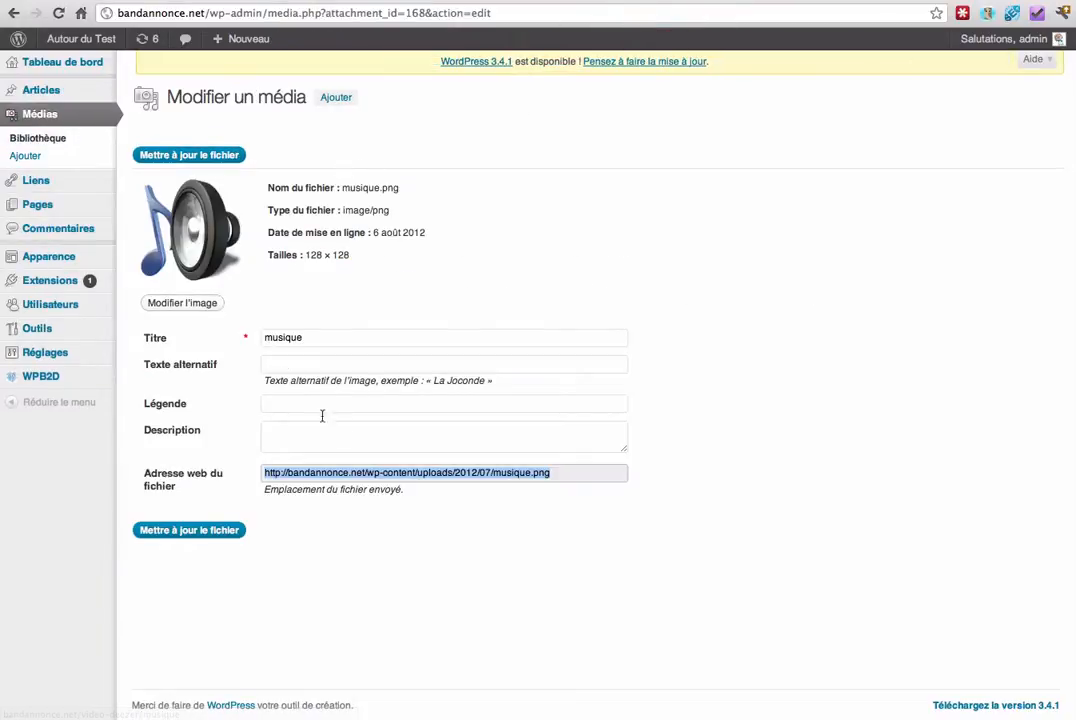
click(381, 476)
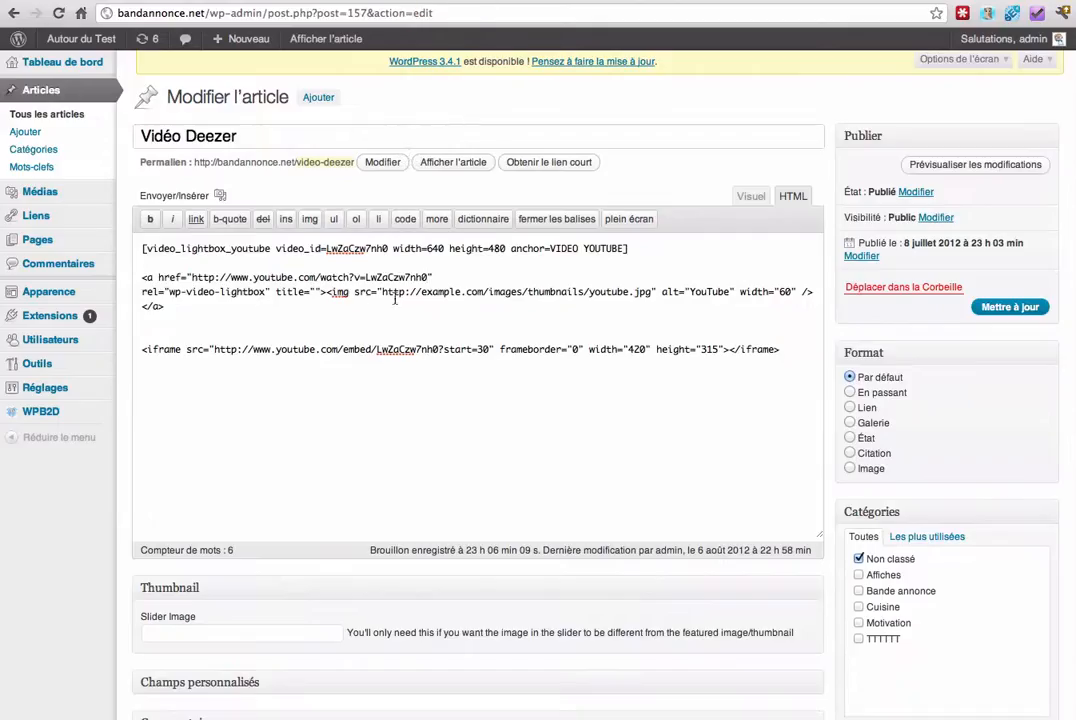
drag(379, 291, 651, 291)
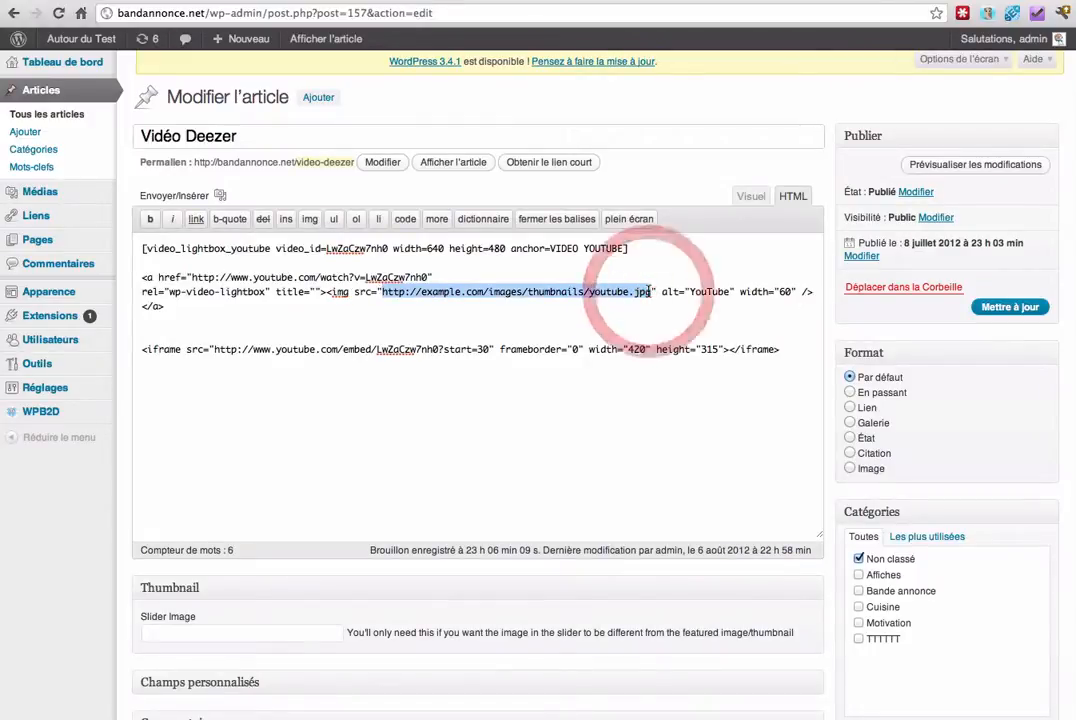
key(ctrl+v)
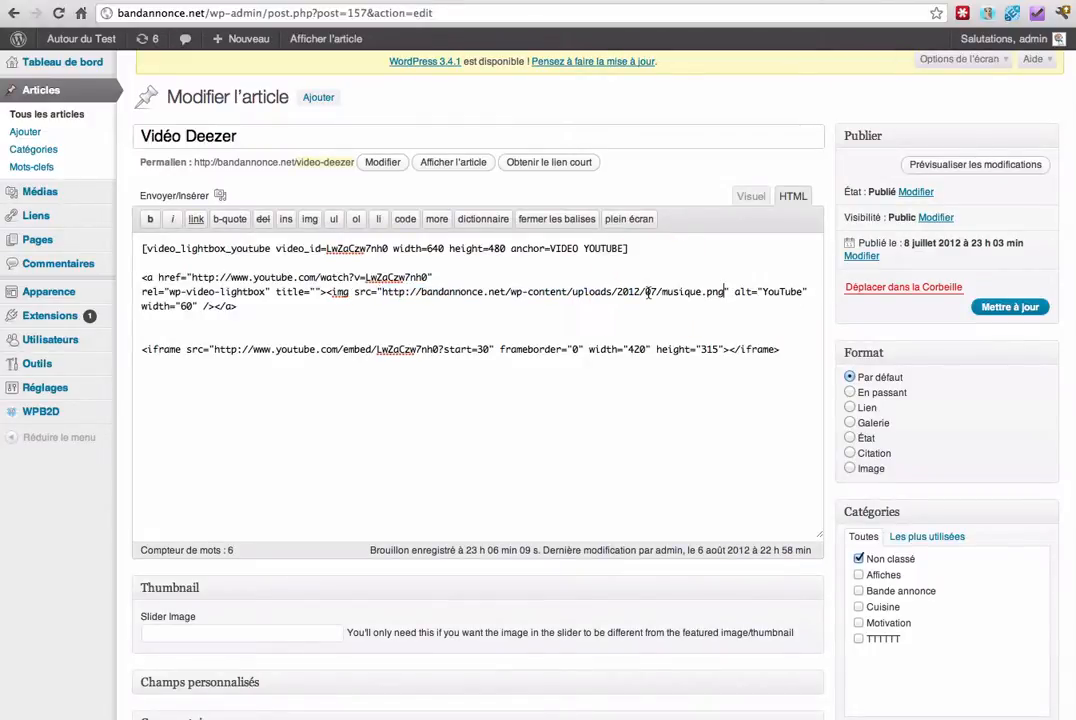
double_click(185, 306)
text(128)
- Preview the post and put the YouTube link's rel attribute on the same line as its href
click(917, 161)
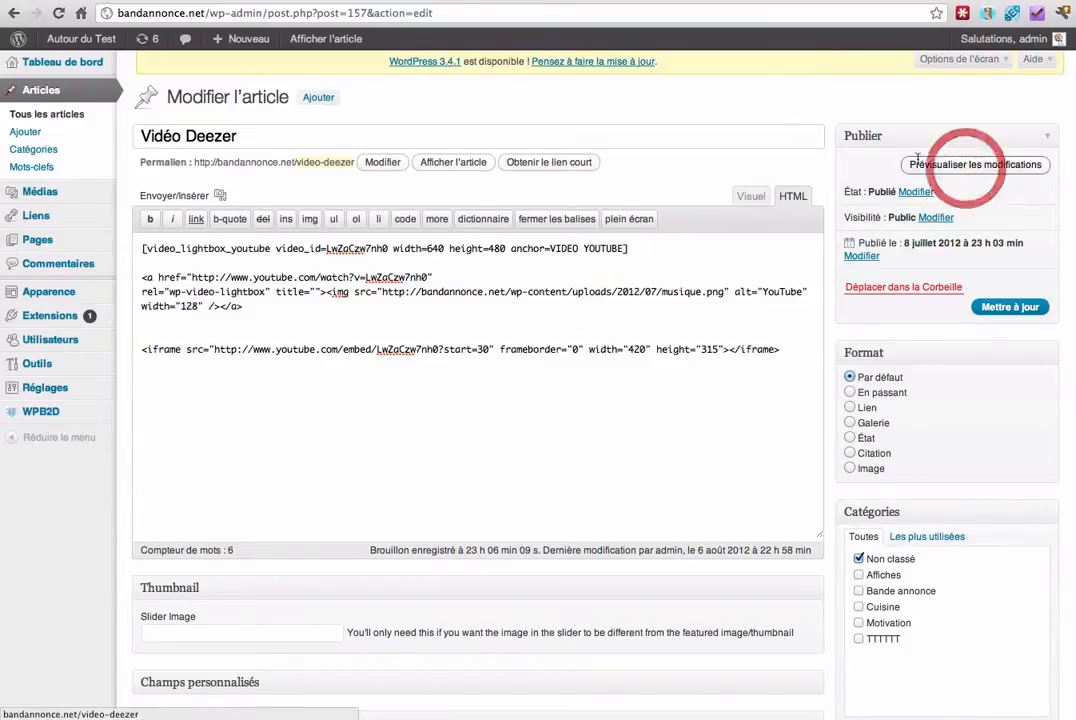
click(535, 1)
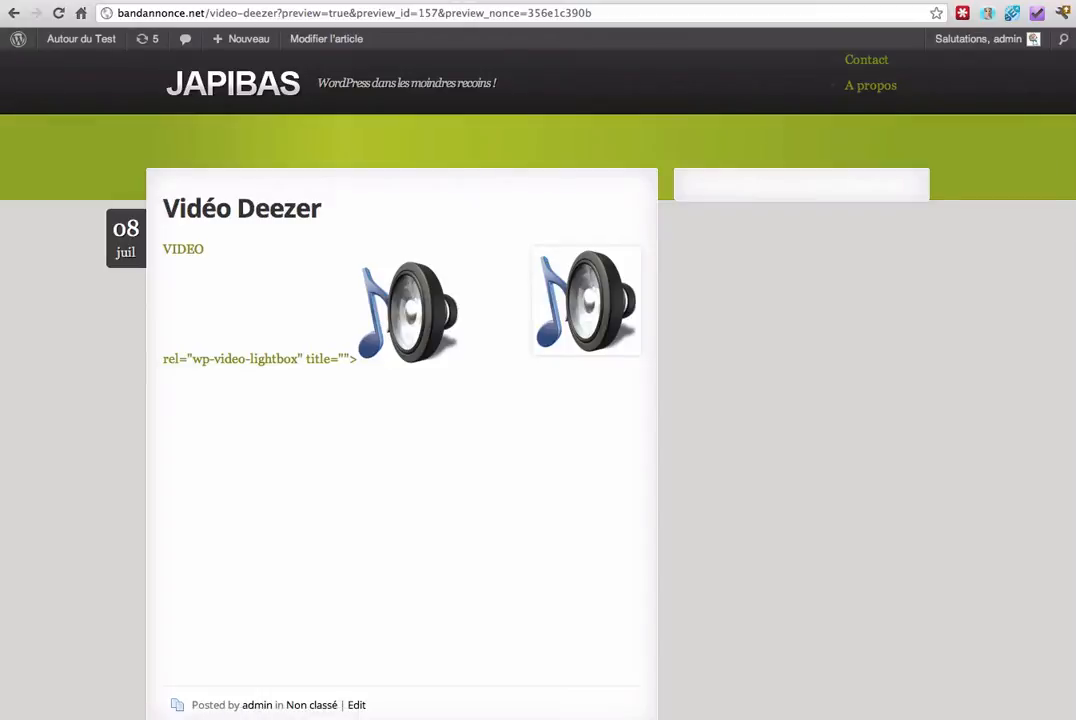
click(372, 1)
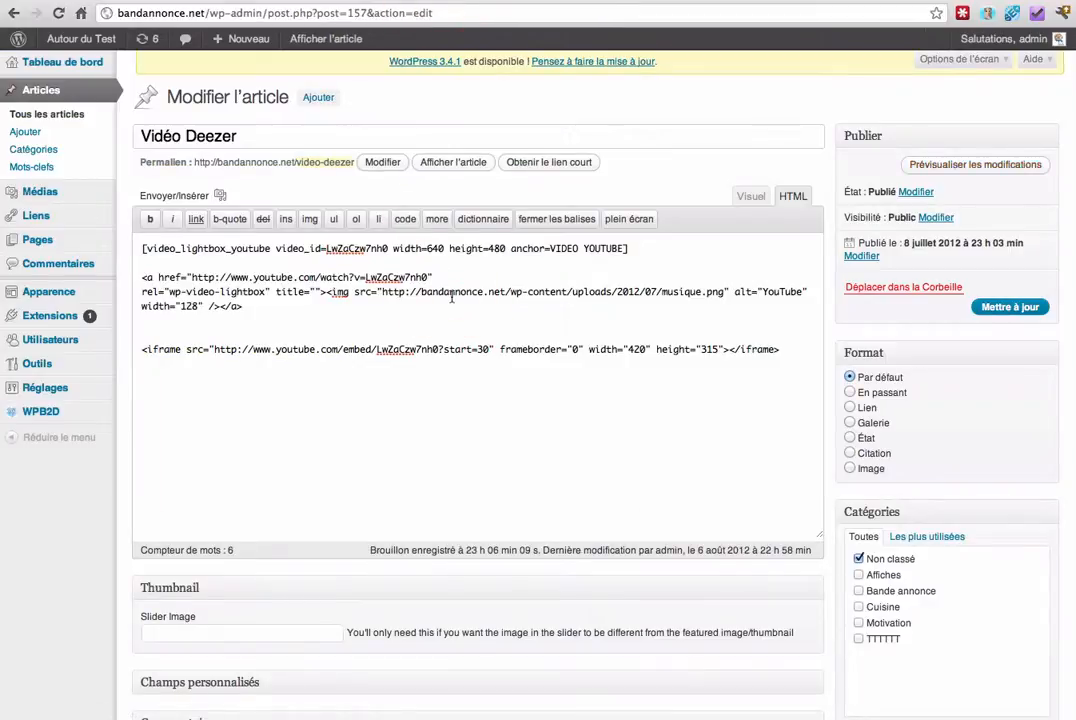
key(BackSpace)
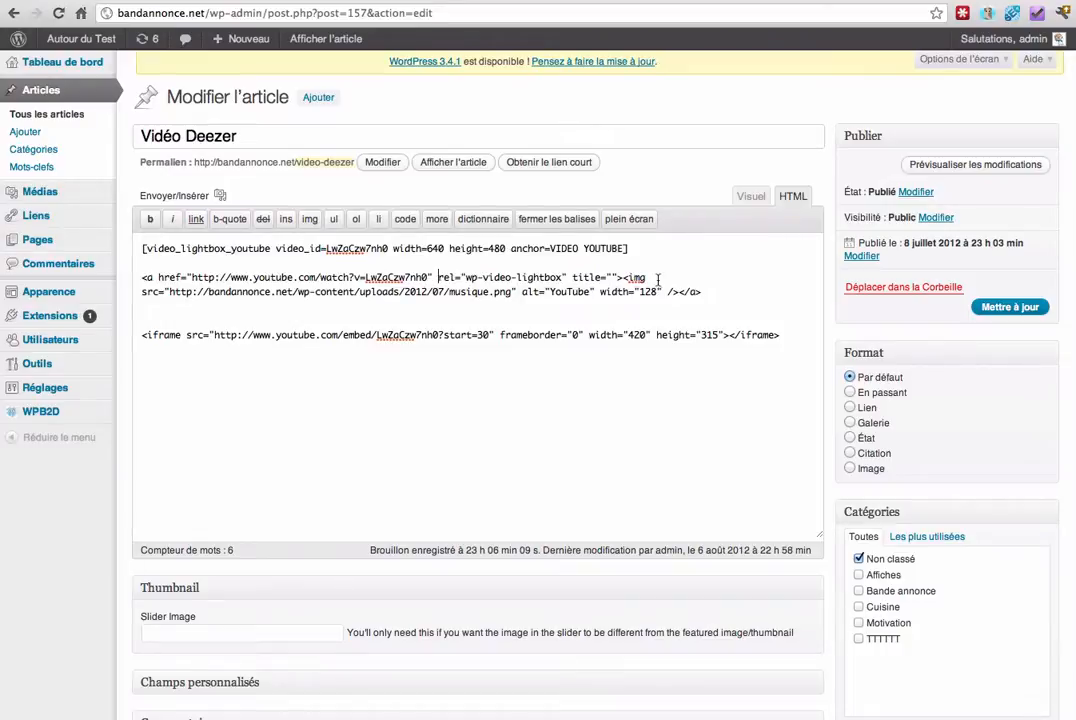
- Preview the corrected post, open the linked music image to test its lightbox, and close the overlay
click(941, 163)
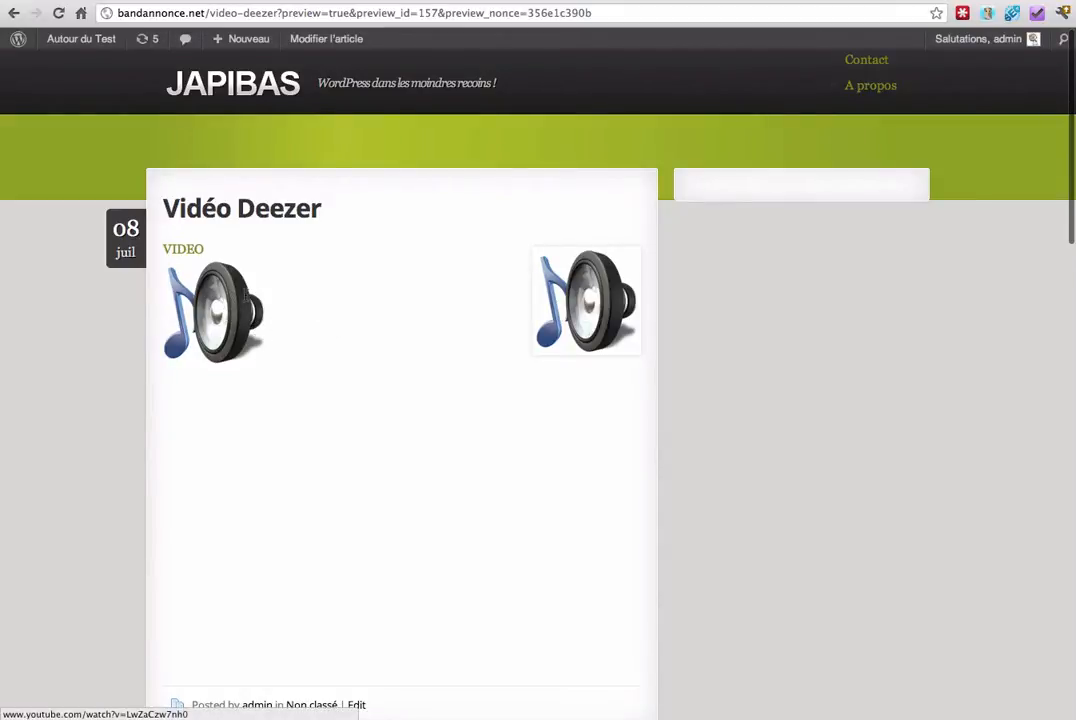
click(213, 310)
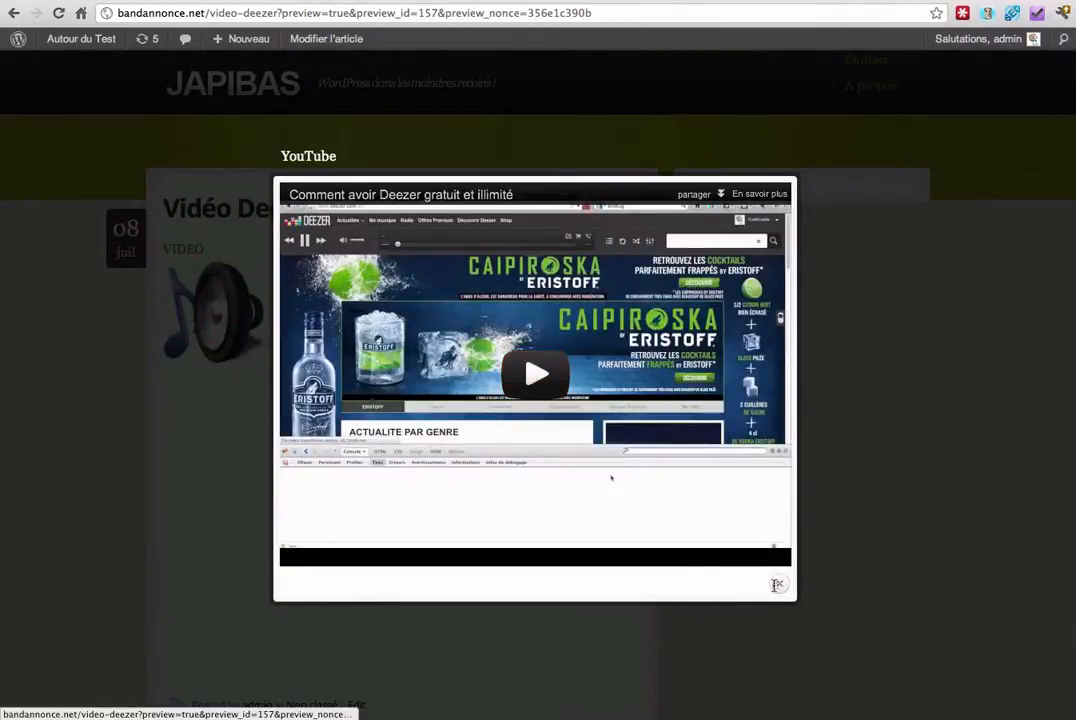
click(776, 585)
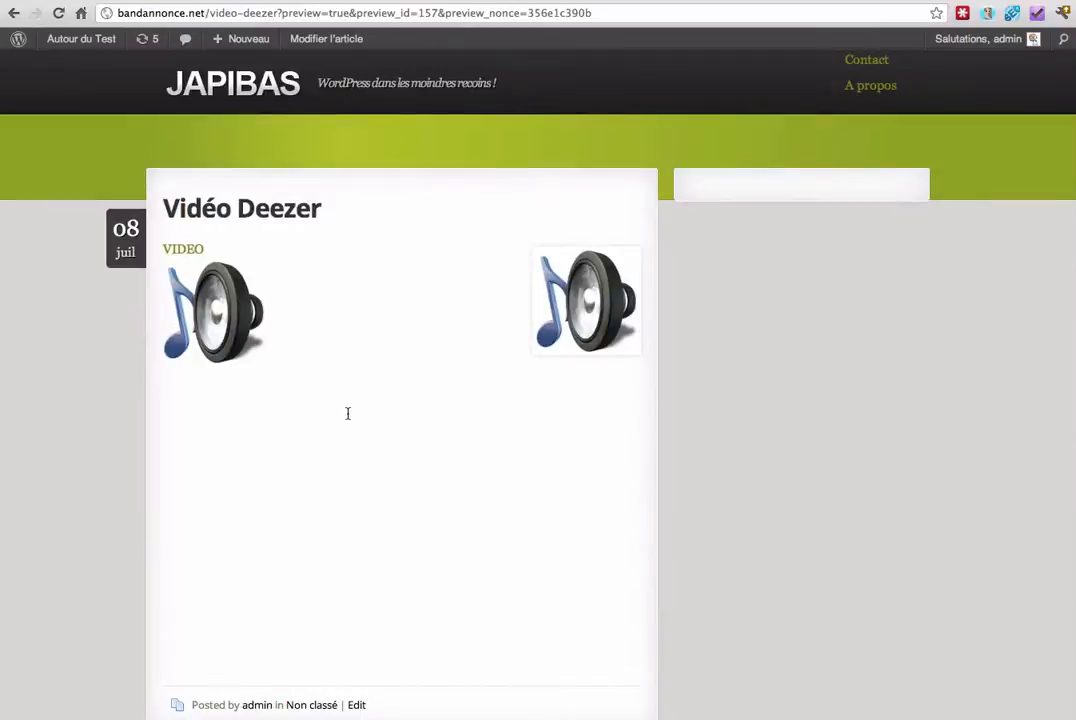
- Browse the usage guide's Vimeo, iFrame and Inline Content examples and return to the start of the document
click(773, 0)
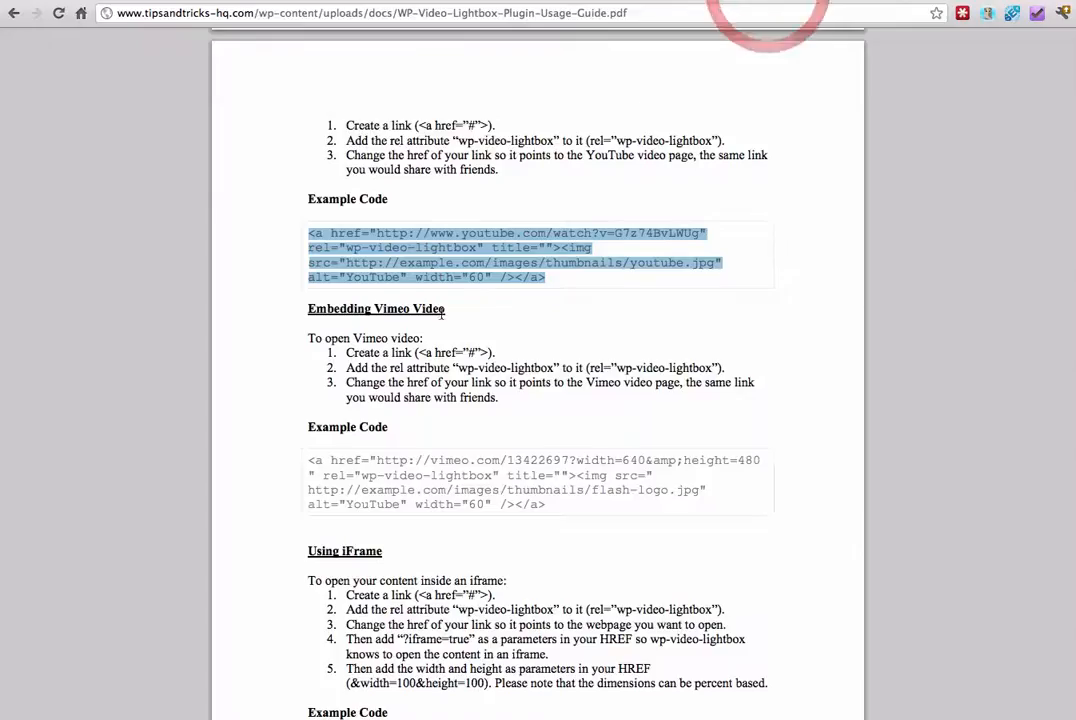
scroll(281, 336, down, 2)
scroll(281, 336, down, 5)
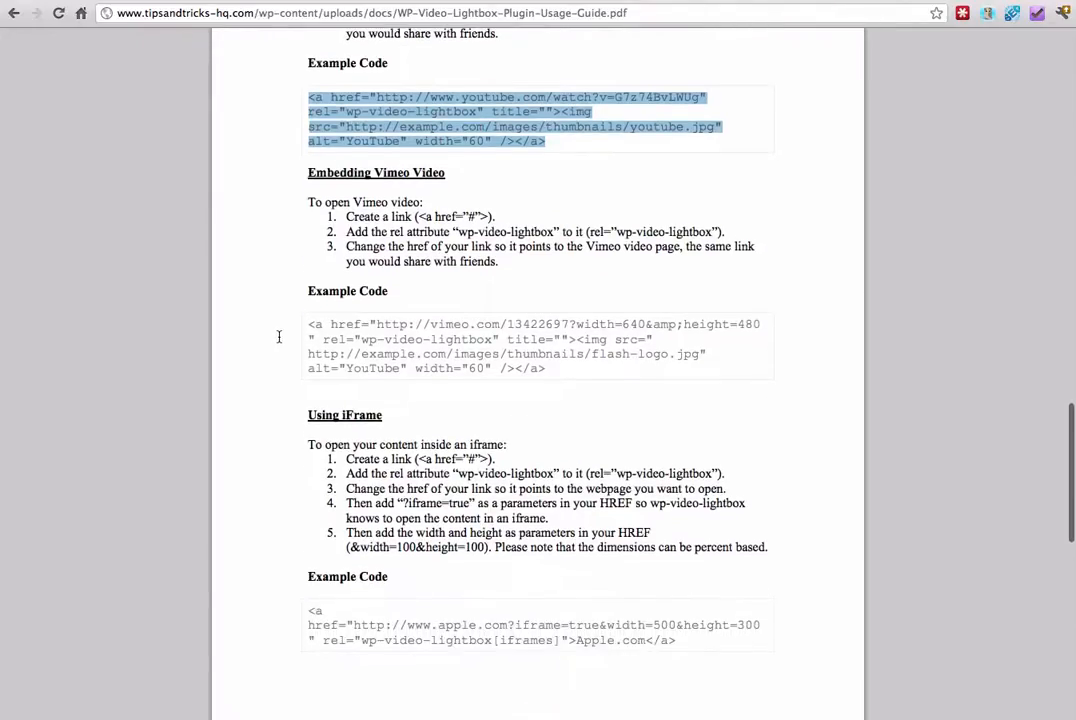
scroll(279, 336, down, 10)
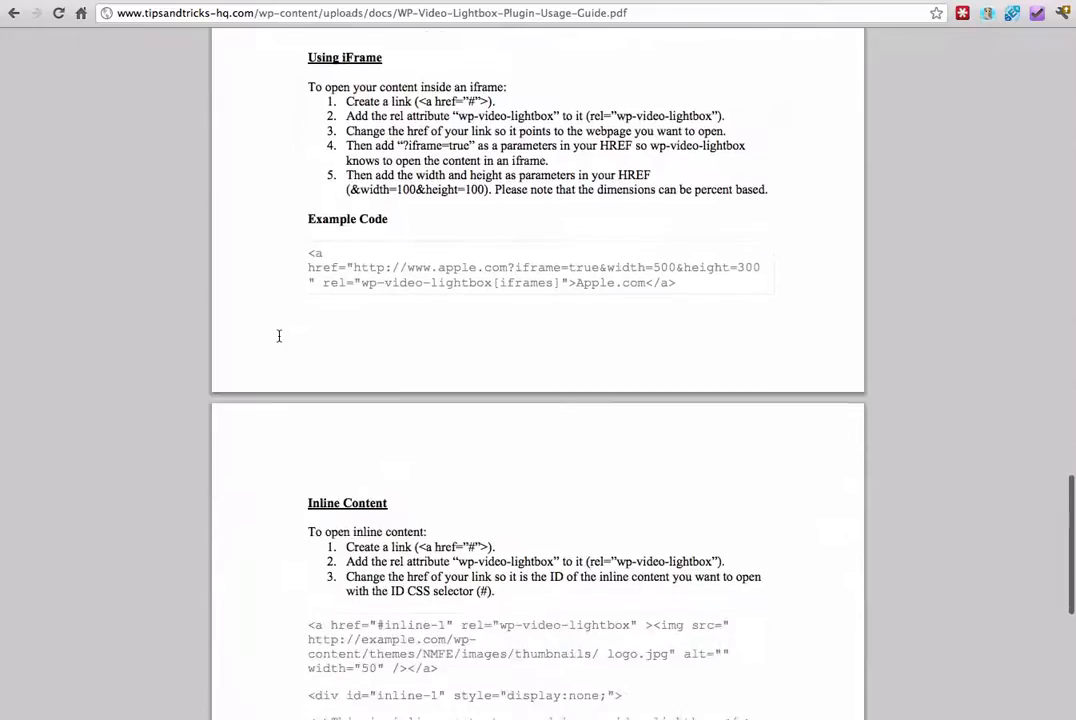
scroll(279, 336, up, 20)
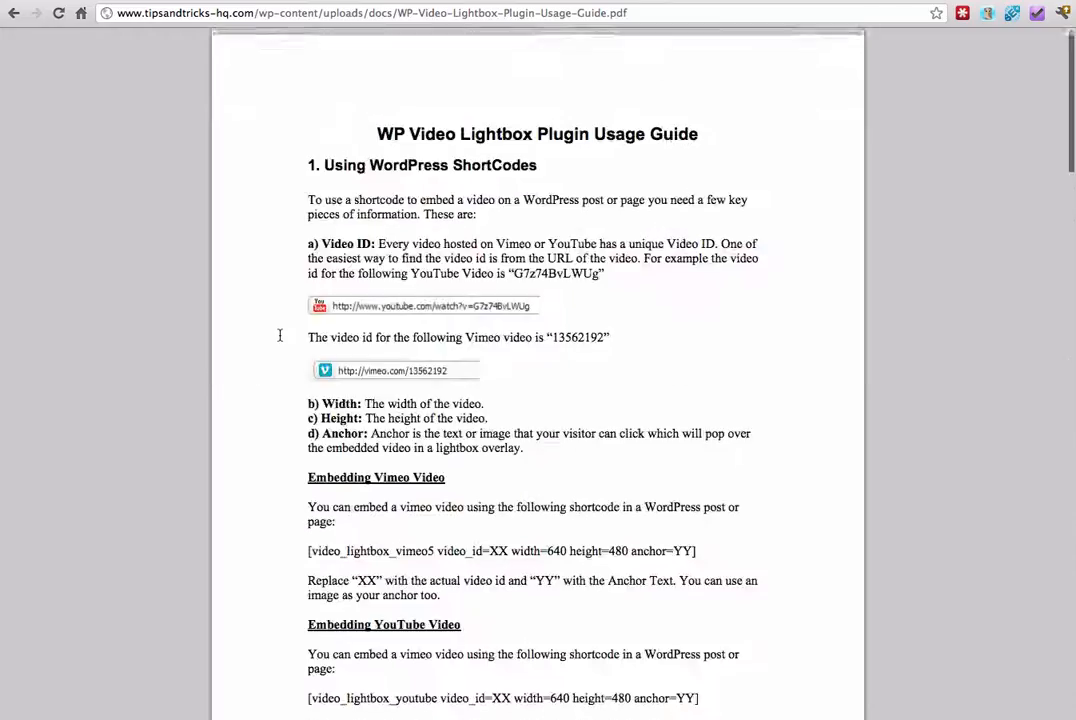